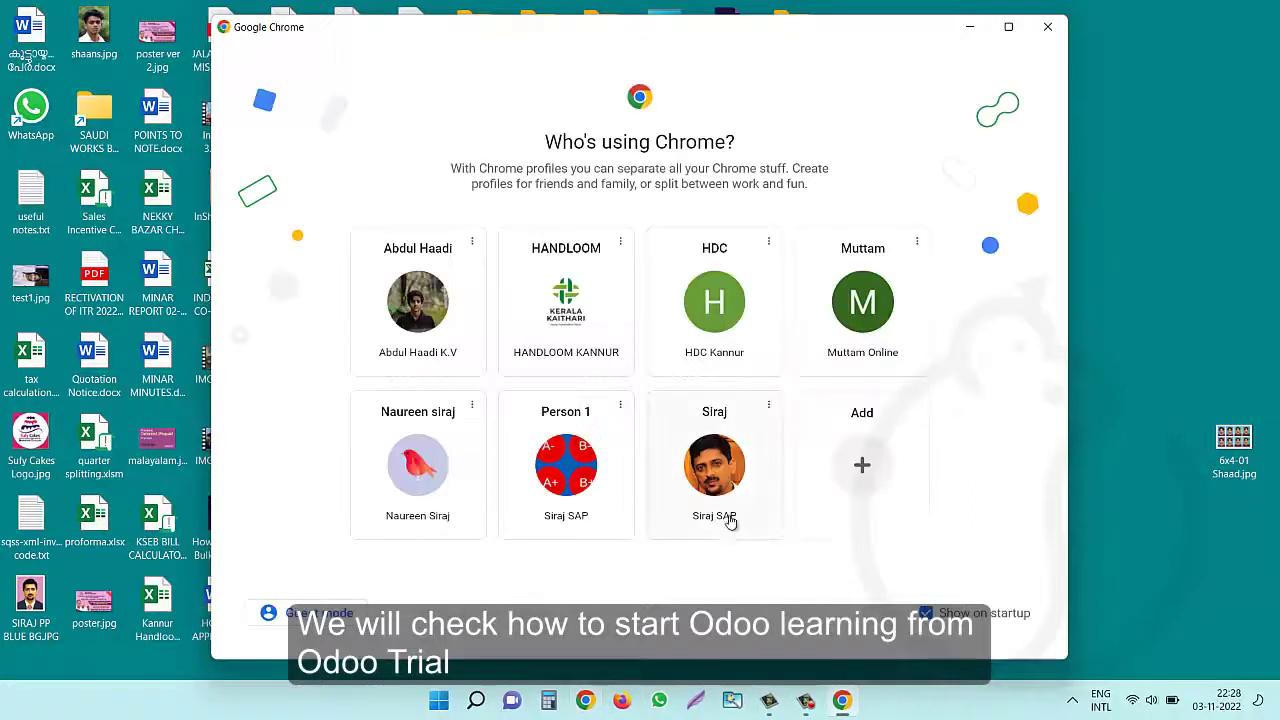
{"action": "left_click", "coordinate": [692, 462]}
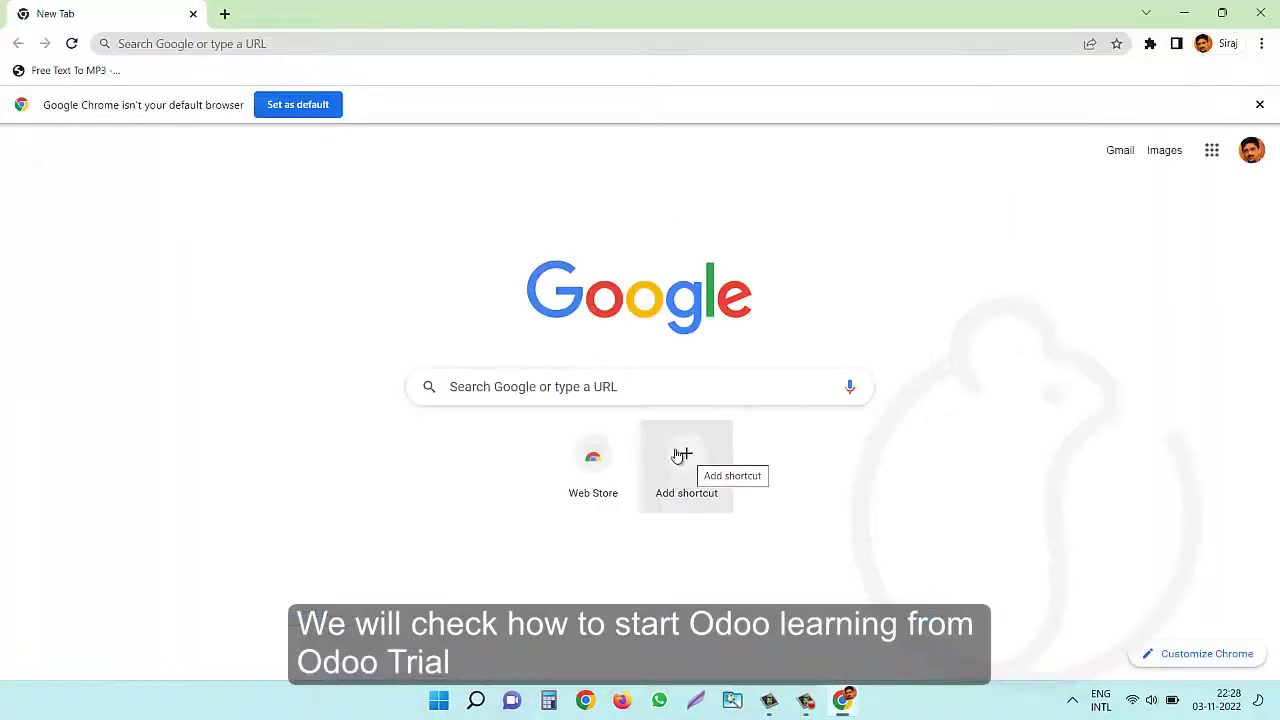
{"action": "left_click", "coordinate": [309, 43]}
{"action": "type", "text": "www.o"}
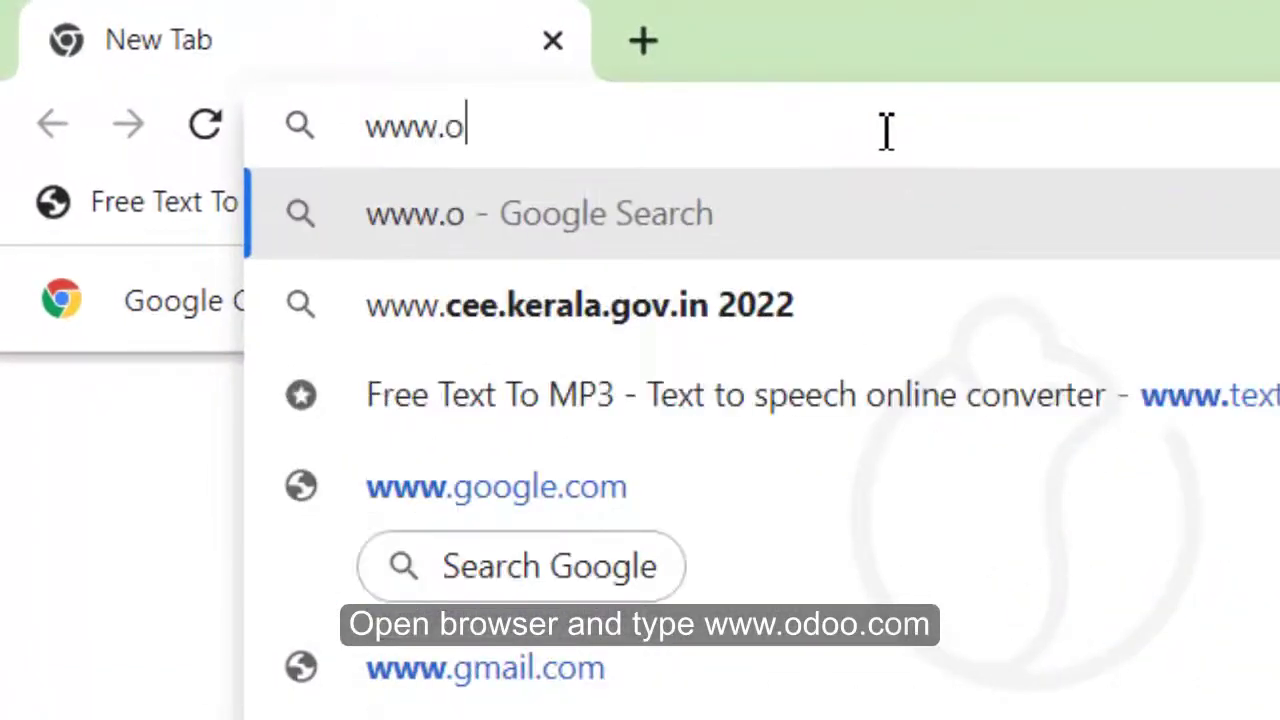
{"action": "type", "text": "doo.com"}
{"action": "key", "text": "Return"}
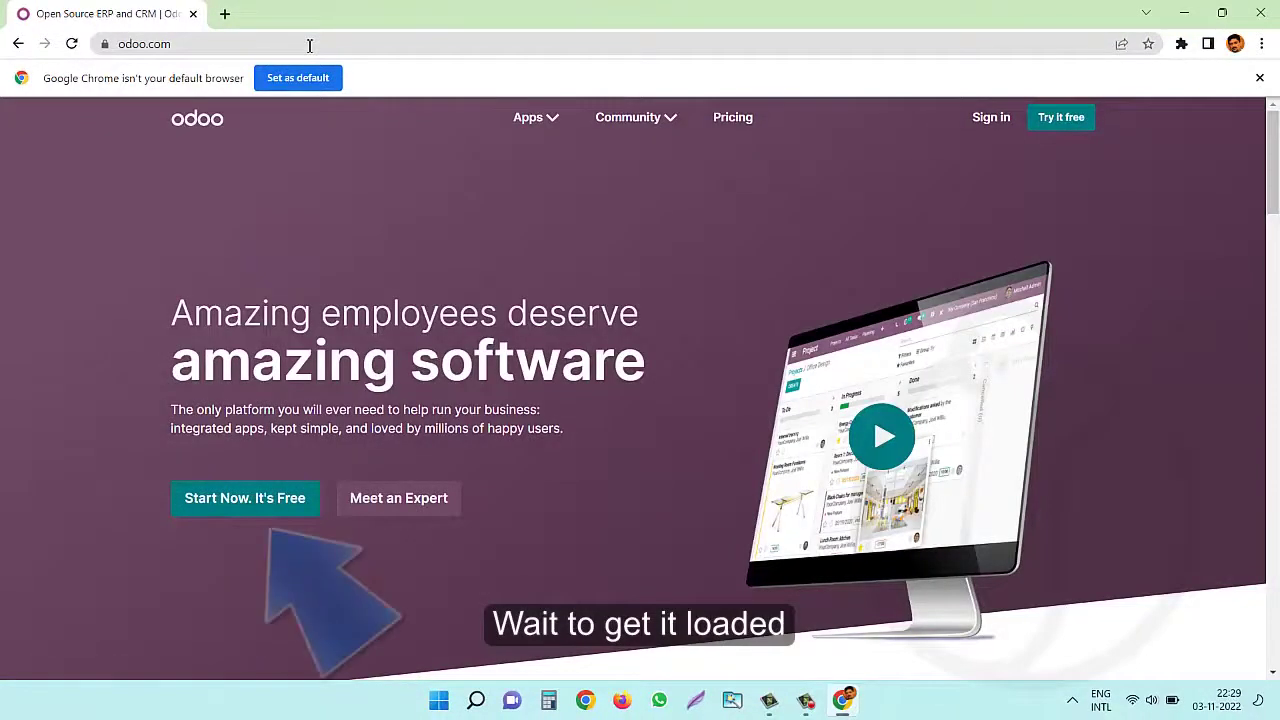
Start a free trial and select Invoicing, Sales and Point of Sale
{"action": "left_click", "coordinate": [208, 505]}
{"action": "left_click", "coordinate": [250, 502]}
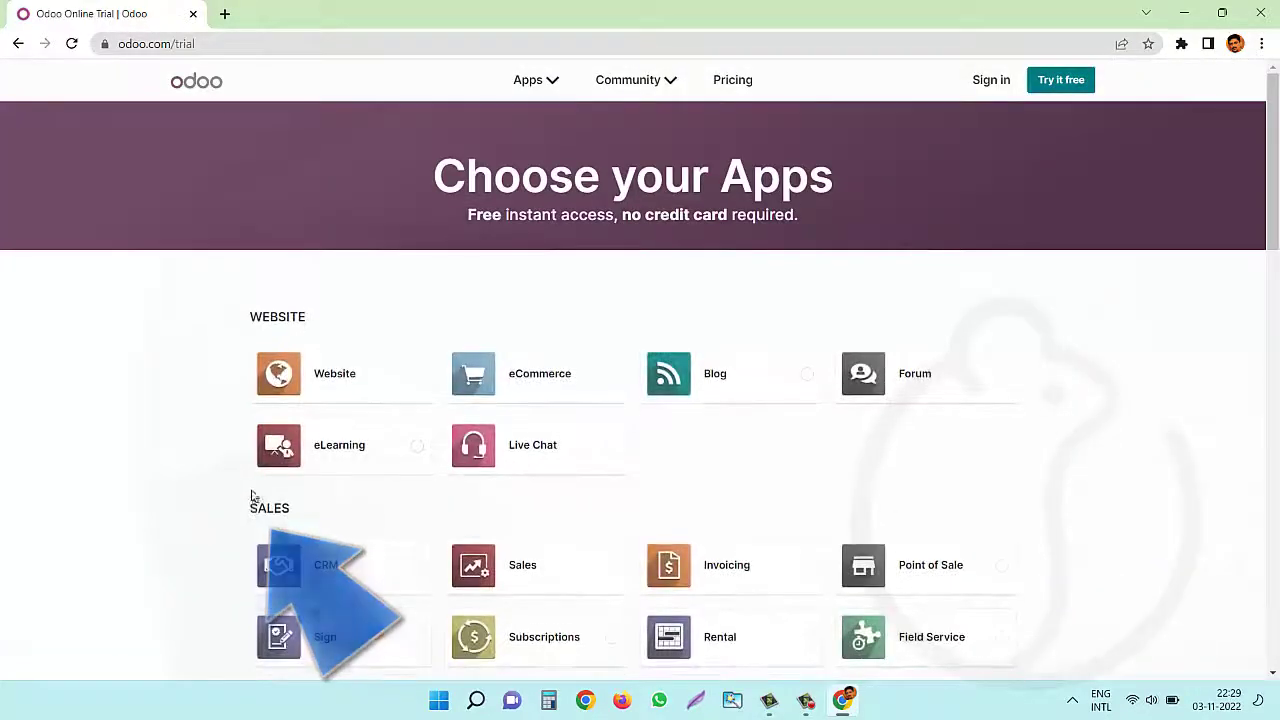
{"action": "scroll", "coordinate": [680, 400], "scroll_direction": "down", "scroll_amount": 3}
{"action": "left_click", "coordinate": [707, 308]}
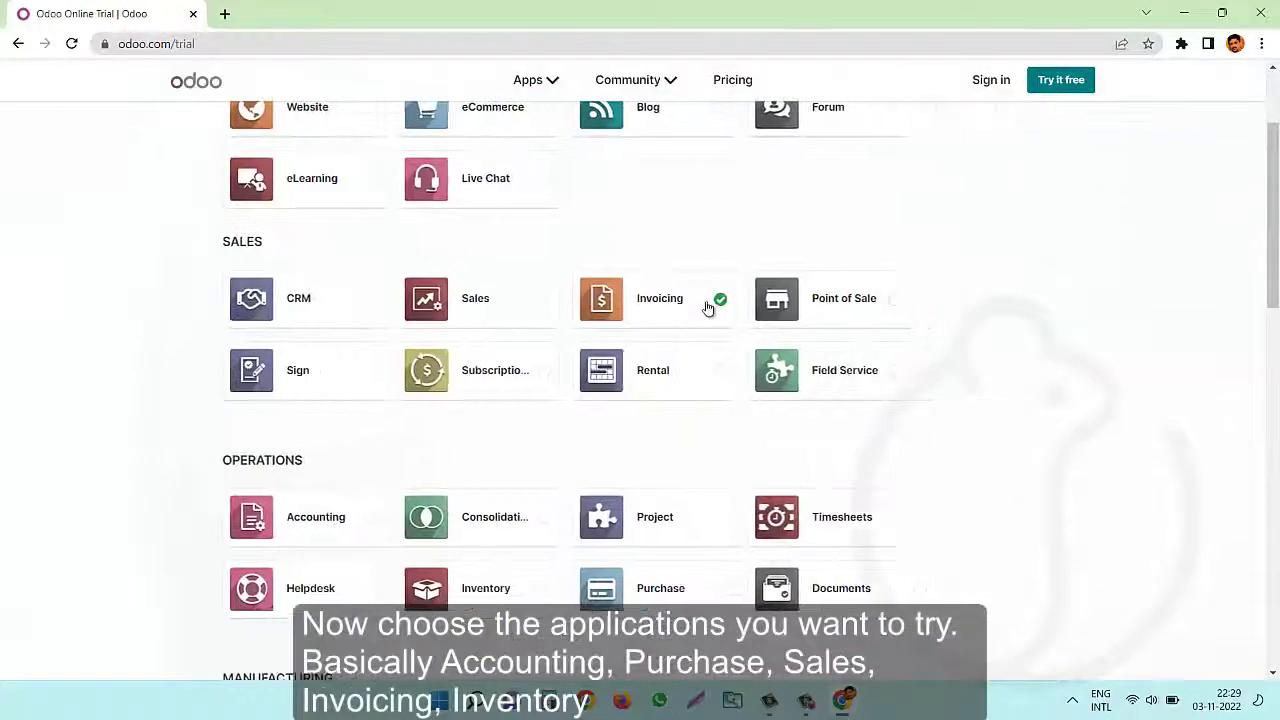
{"action": "left_click", "coordinate": [463, 308]}
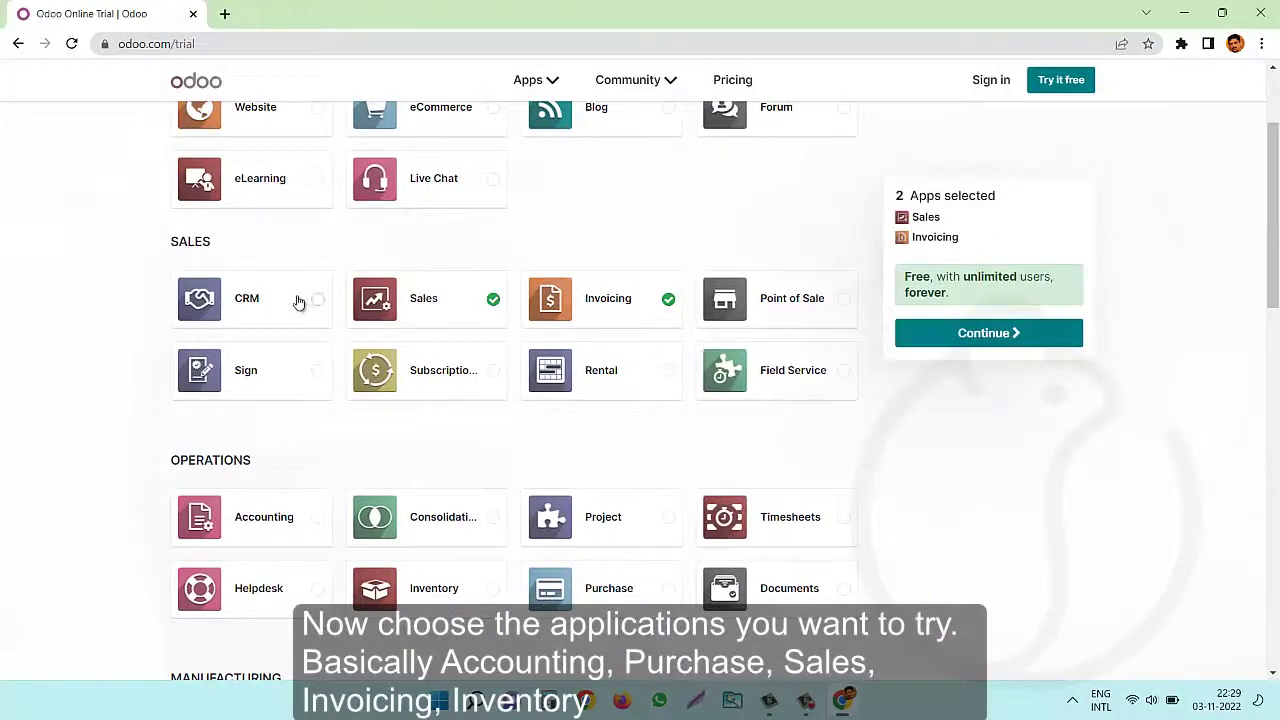
{"action": "left_click", "coordinate": [806, 333]}
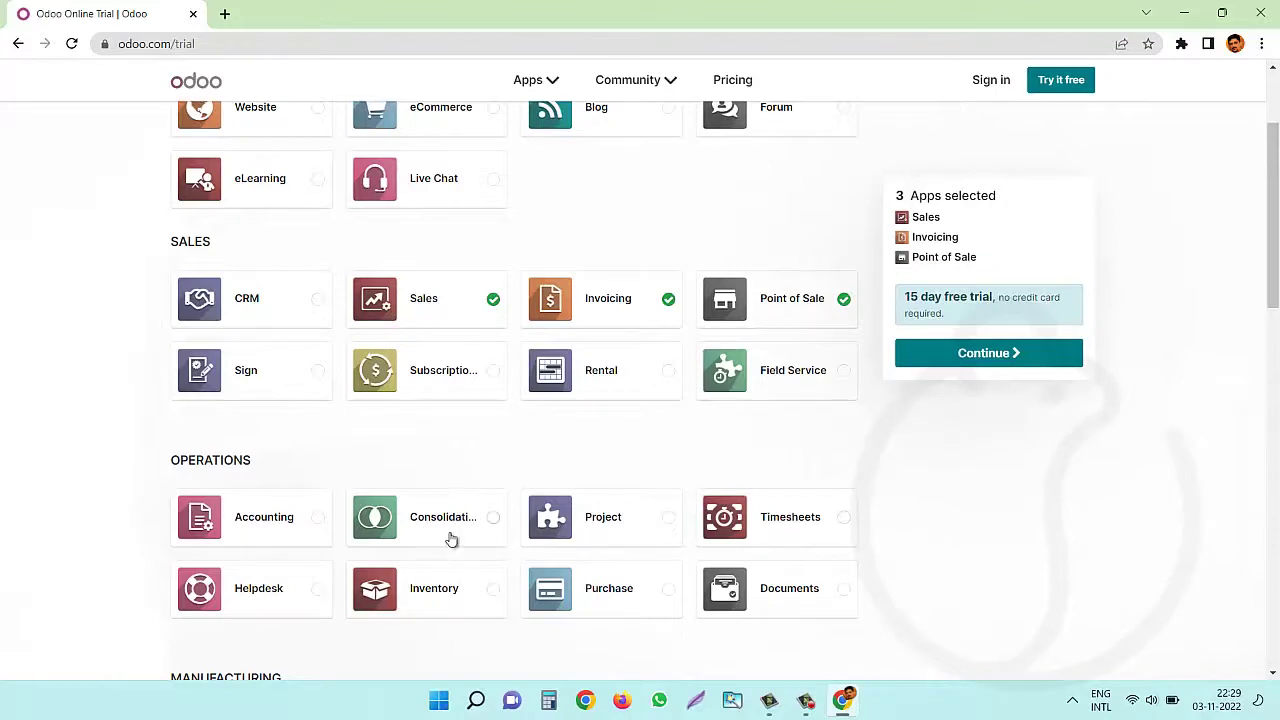
Add Accounting, Inventory and Purchase to the trial apps and review the list
{"action": "scroll", "coordinate": [308, 543], "scroll_direction": "down", "scroll_amount": 1}
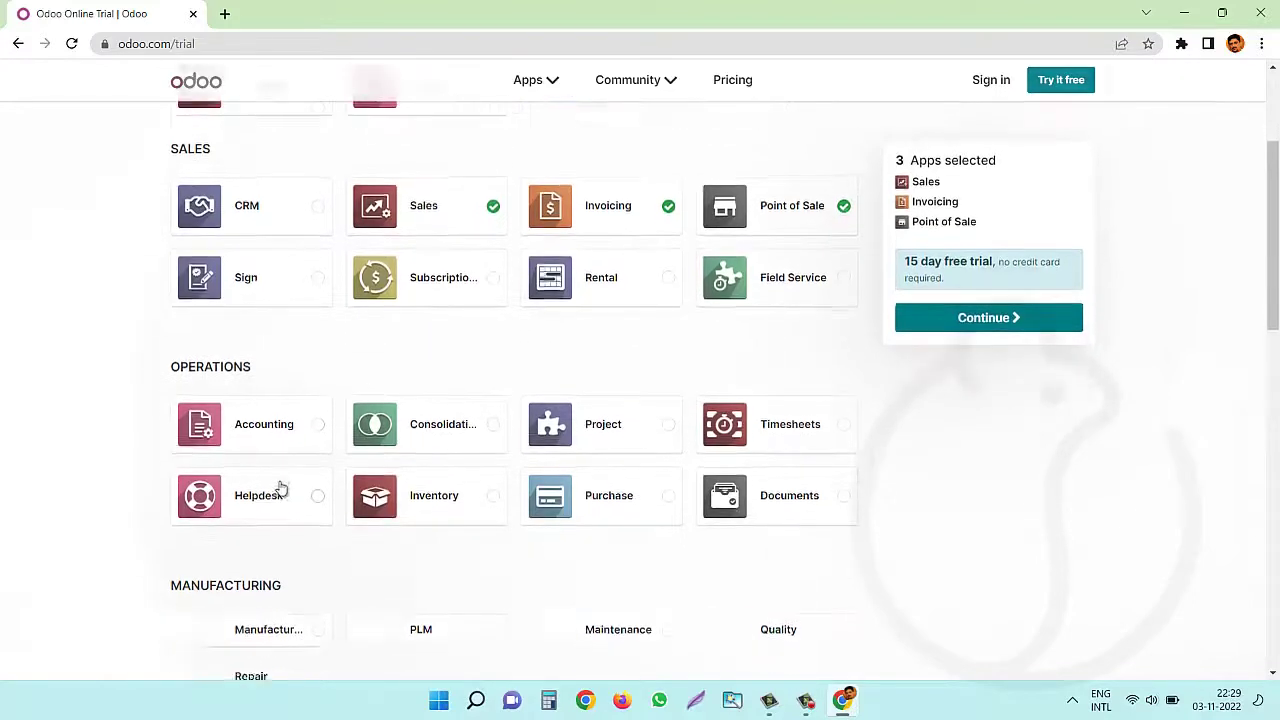
{"action": "left_click", "coordinate": [275, 430]}
{"action": "left_click", "coordinate": [493, 503]}
{"action": "left_click", "coordinate": [600, 503]}
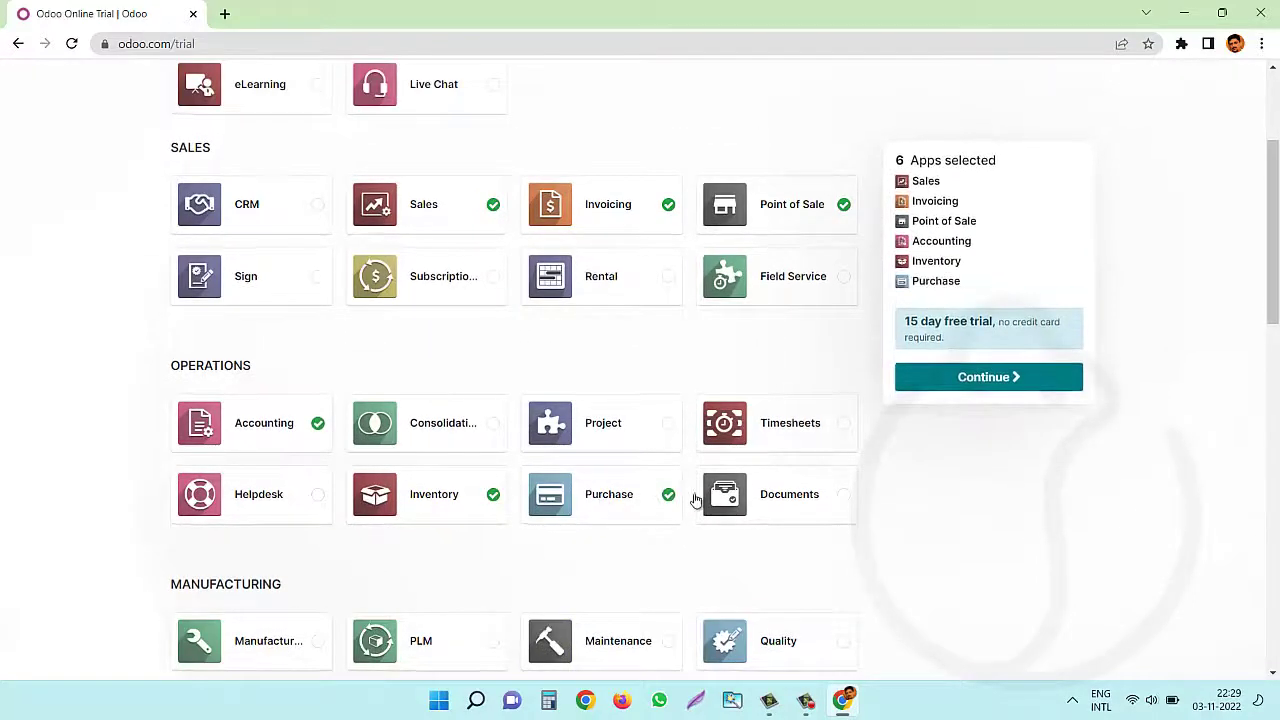
{"action": "scroll", "coordinate": [789, 495], "scroll_direction": "down", "scroll_amount": 1}
{"action": "scroll", "coordinate": [426, 507], "scroll_direction": "down", "scroll_amount": 1}
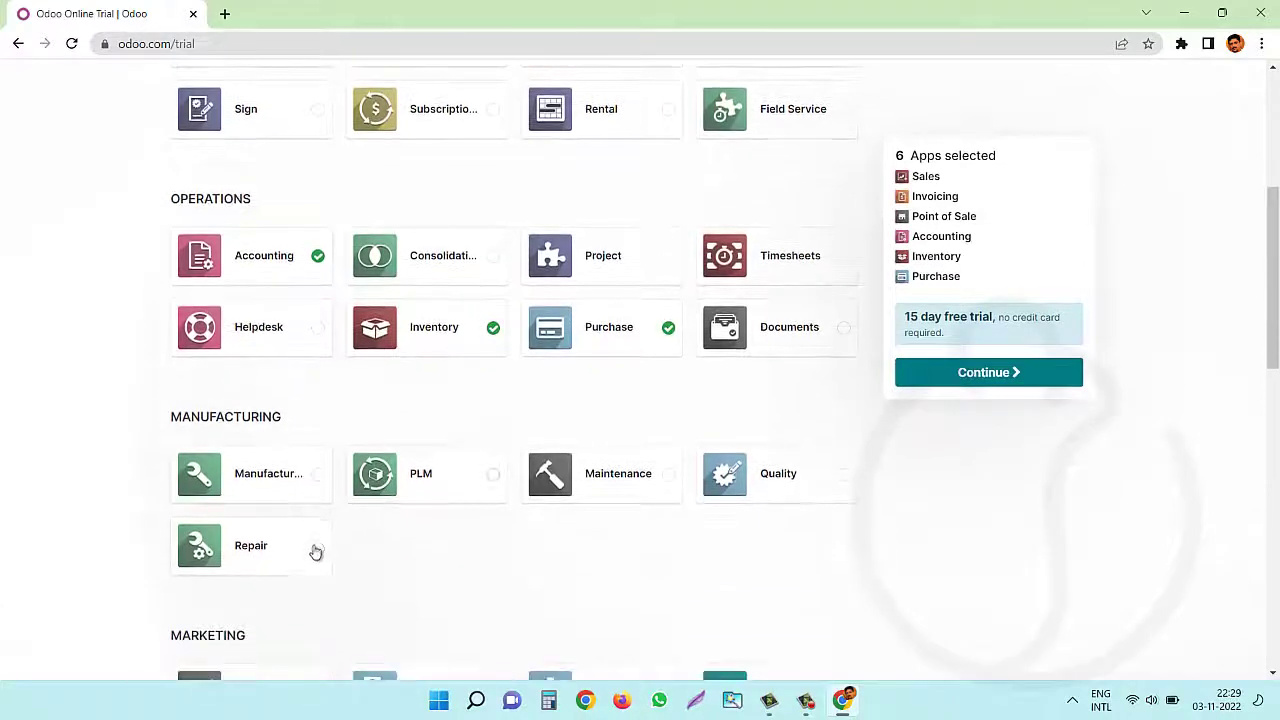
{"action": "scroll", "coordinate": [315, 551], "scroll_direction": "down", "scroll_amount": 1}
{"action": "scroll", "coordinate": [317, 537], "scroll_direction": "down", "scroll_amount": 2}
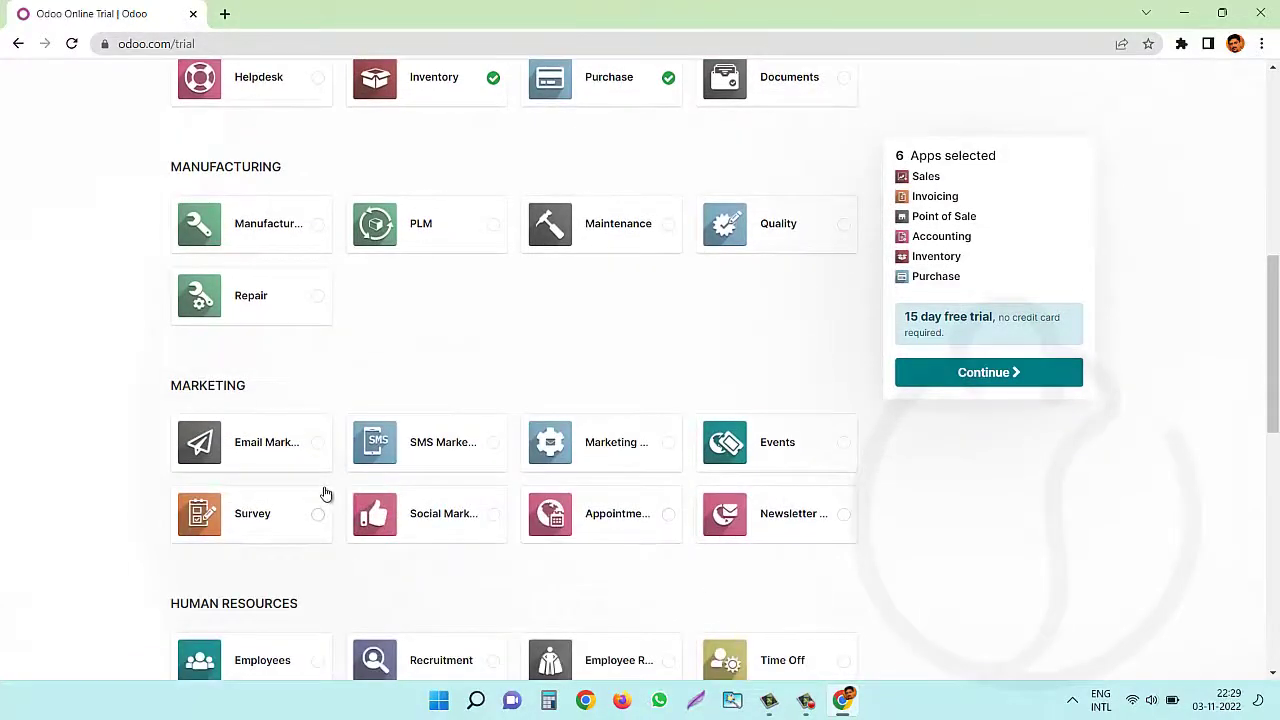
{"action": "scroll", "coordinate": [325, 494], "scroll_direction": "down", "scroll_amount": 2}
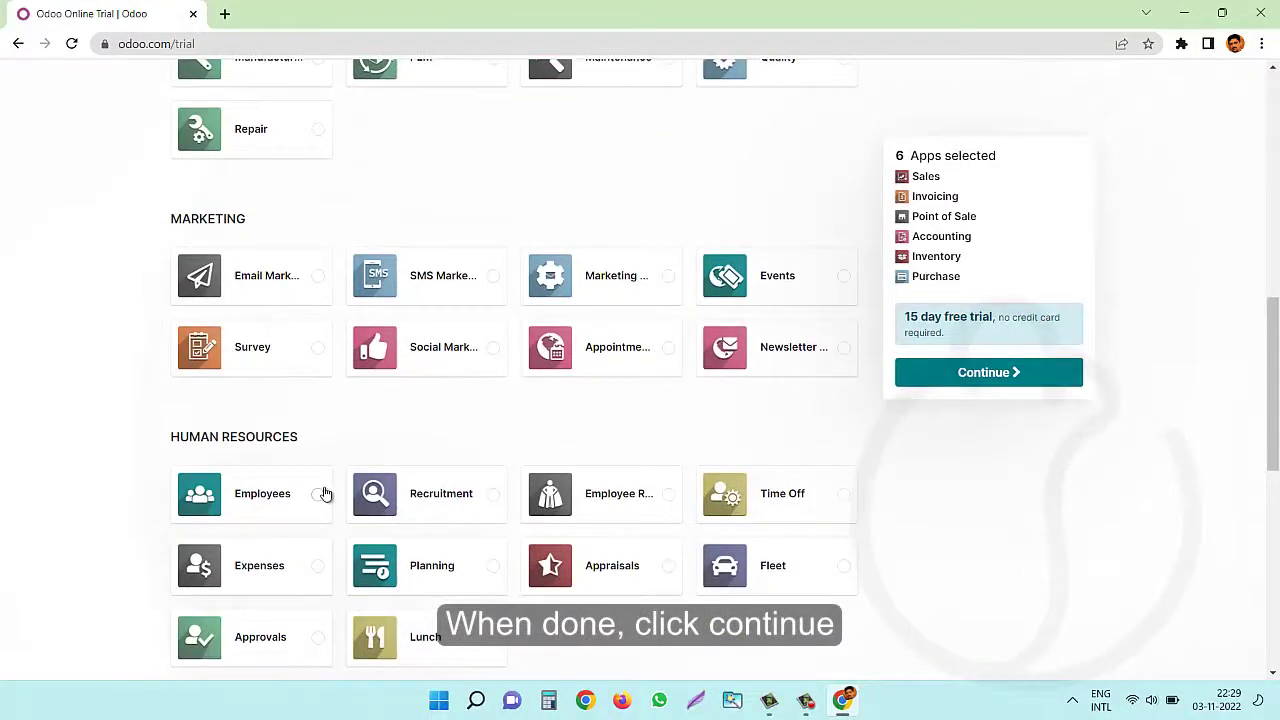
{"action": "scroll", "coordinate": [323, 487], "scroll_direction": "up", "scroll_amount": 2}
{"action": "scroll", "coordinate": [323, 486], "scroll_direction": "up", "scroll_amount": 4}
{"action": "scroll", "coordinate": [329, 483], "scroll_direction": "up", "scroll_amount": 5}
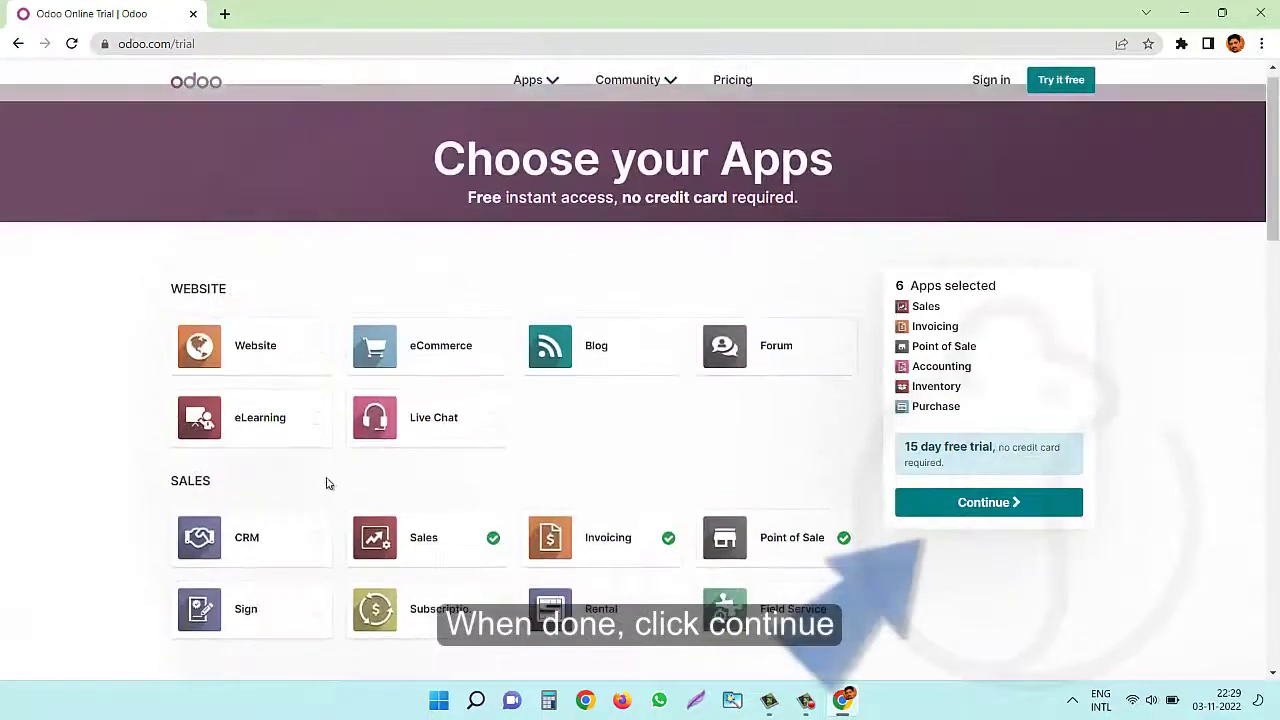
{"action": "scroll", "coordinate": [630, 395], "scroll_direction": "down", "scroll_amount": 1}
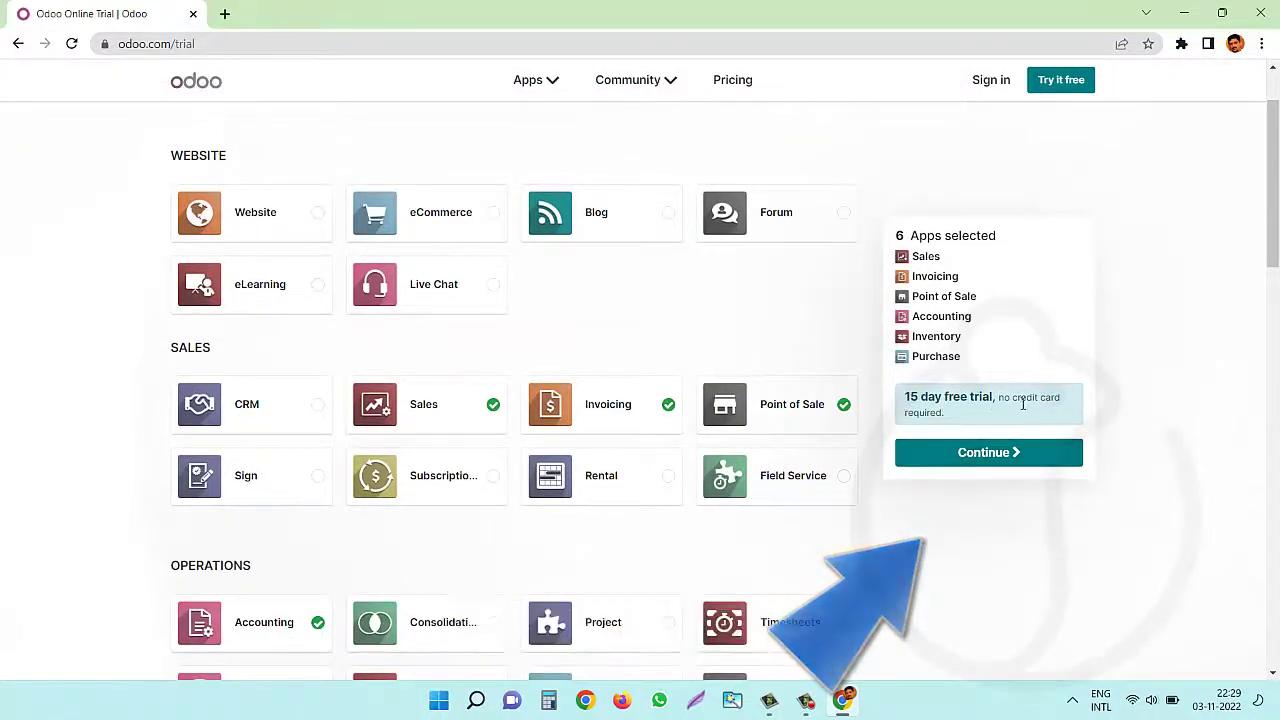
Continue to signup and fill in the full name, e-mail and company name
{"action": "left_click", "coordinate": [1014, 452]}
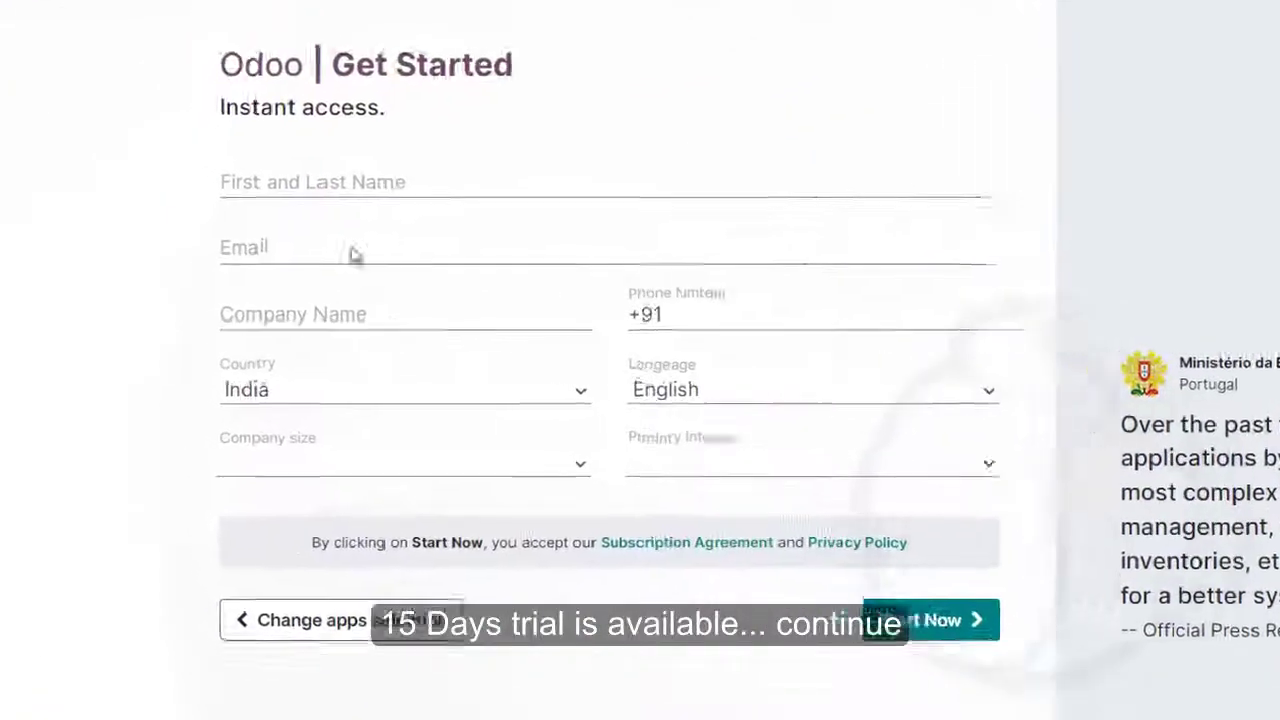
{"action": "left_click", "coordinate": [323, 238]}
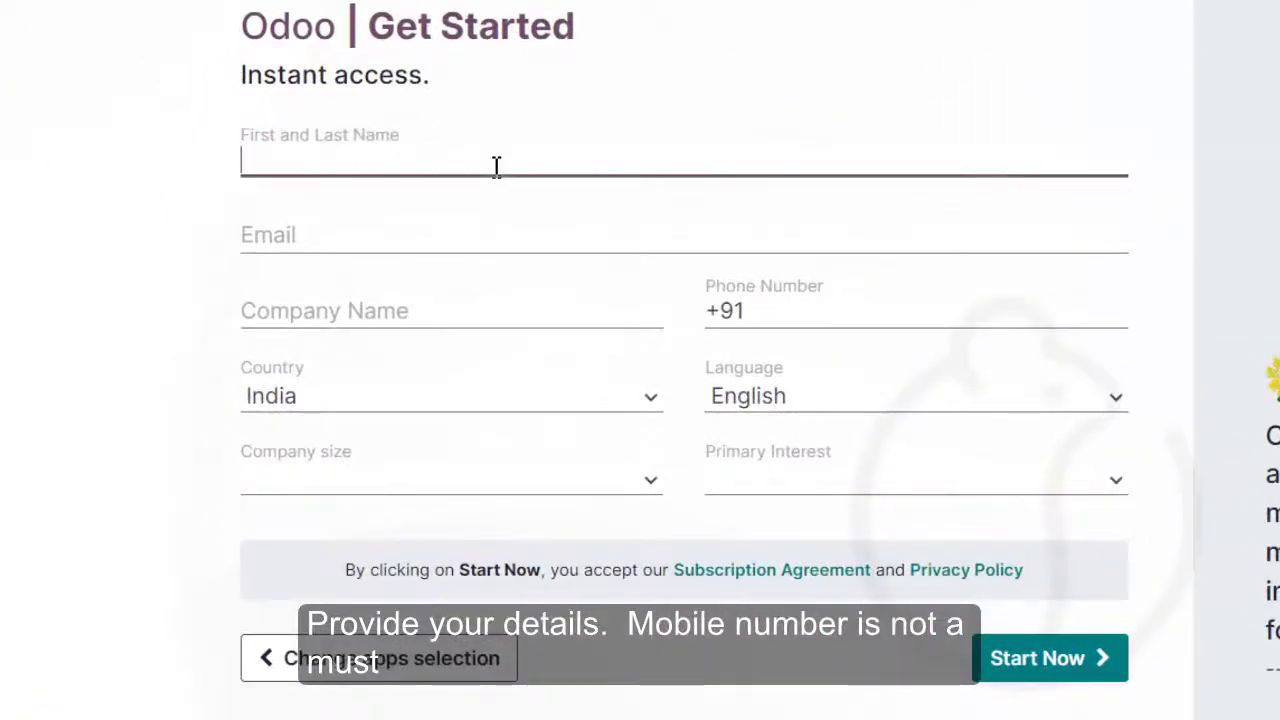
{"action": "type", "text": "MouseTr"}
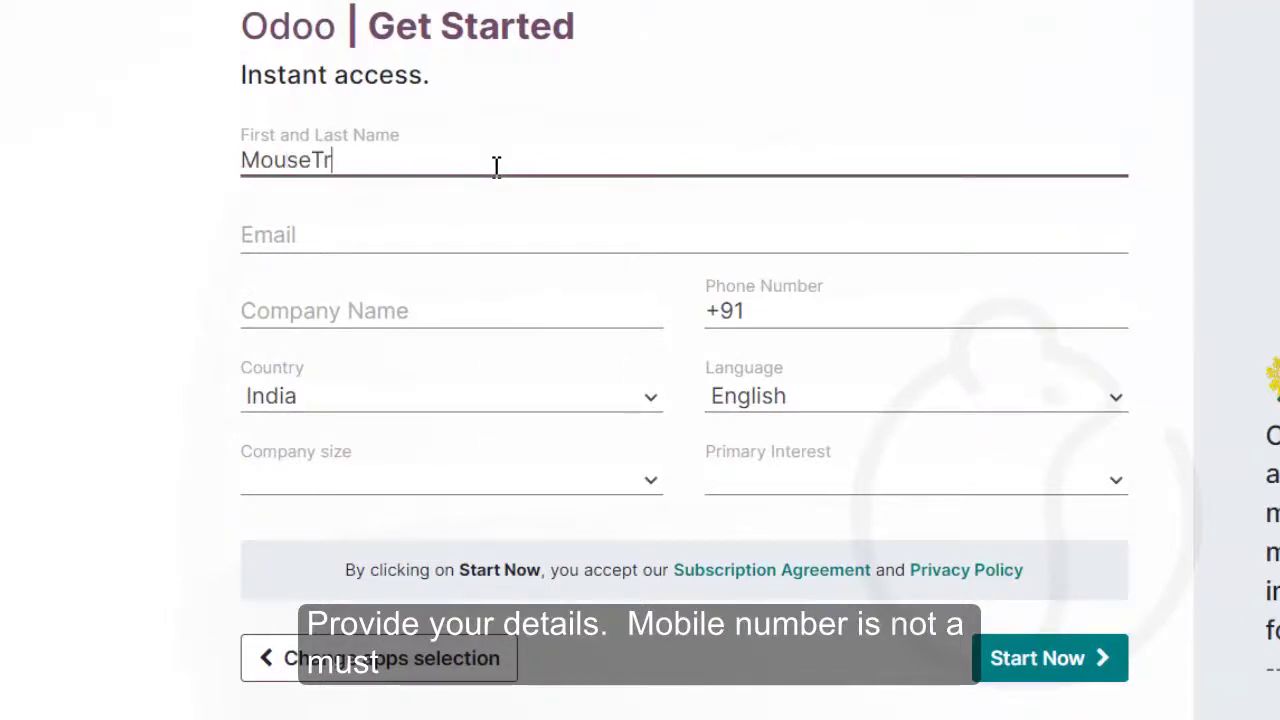
{"action": "type", "text": "ack"}
{"action": "key", "text": "Tab"}
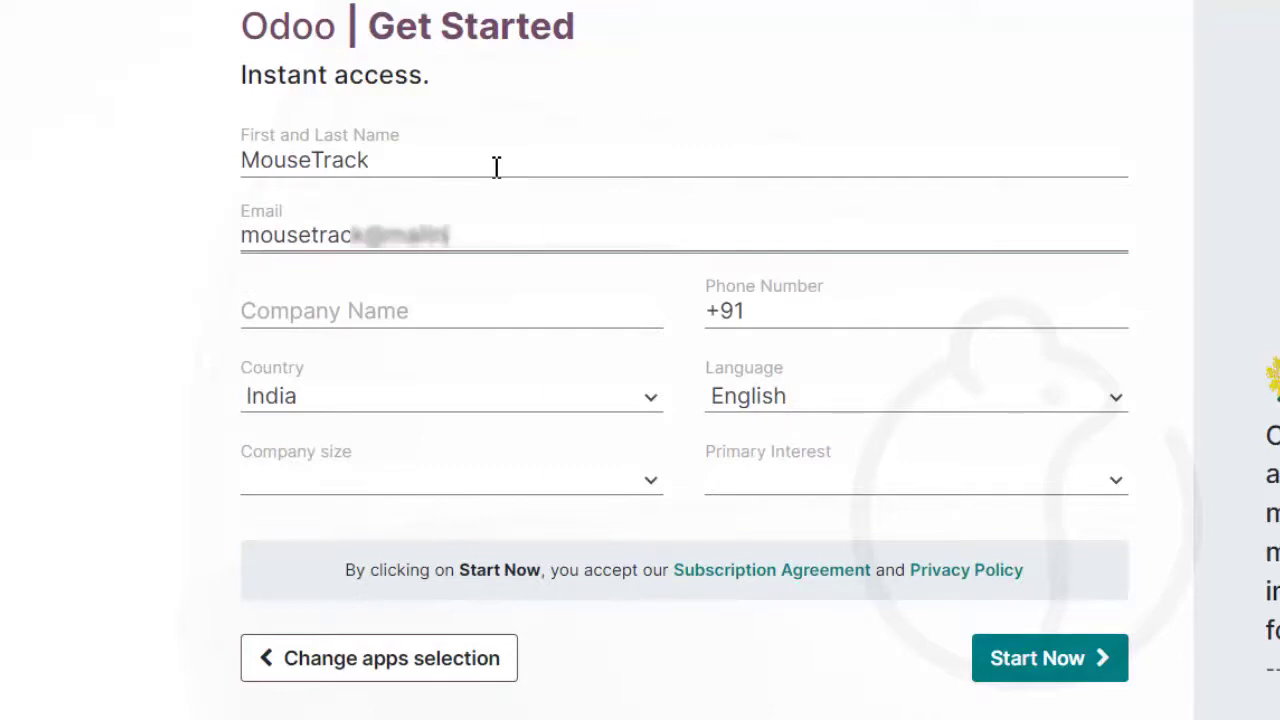
{"action": "type", "text": "ator.com"}
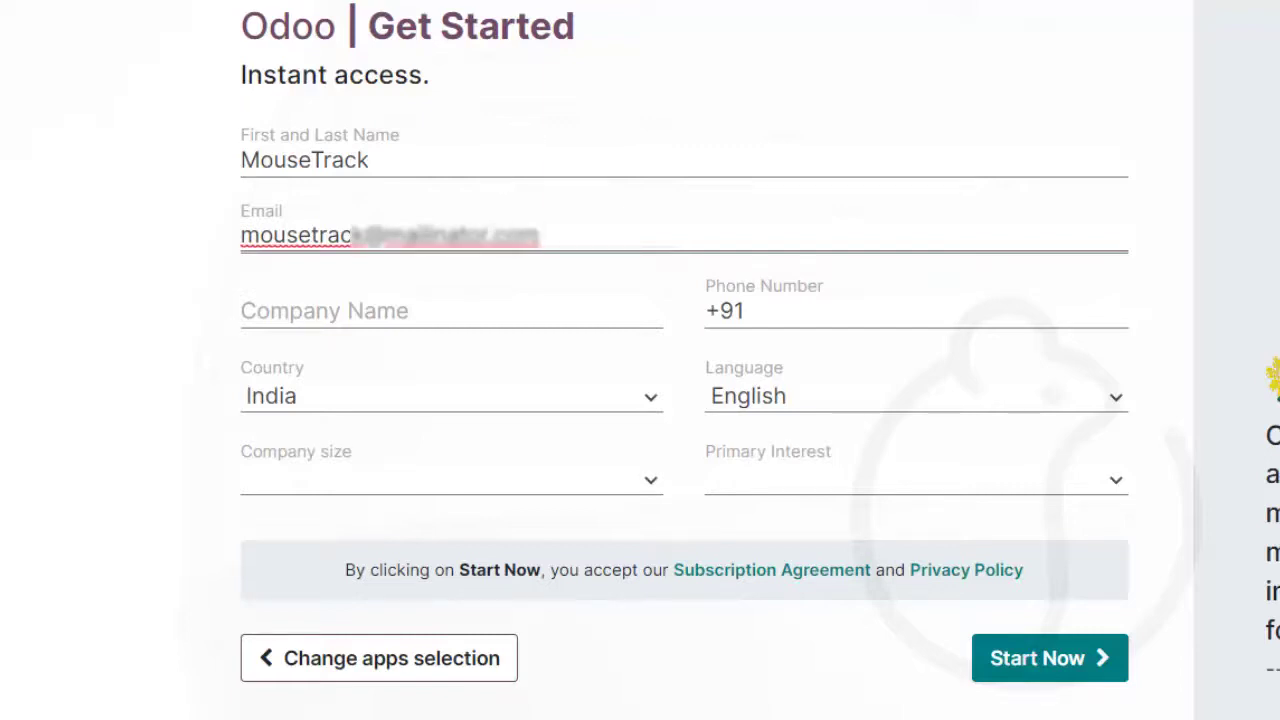
{"action": "left_click", "coordinate": [368, 310]}
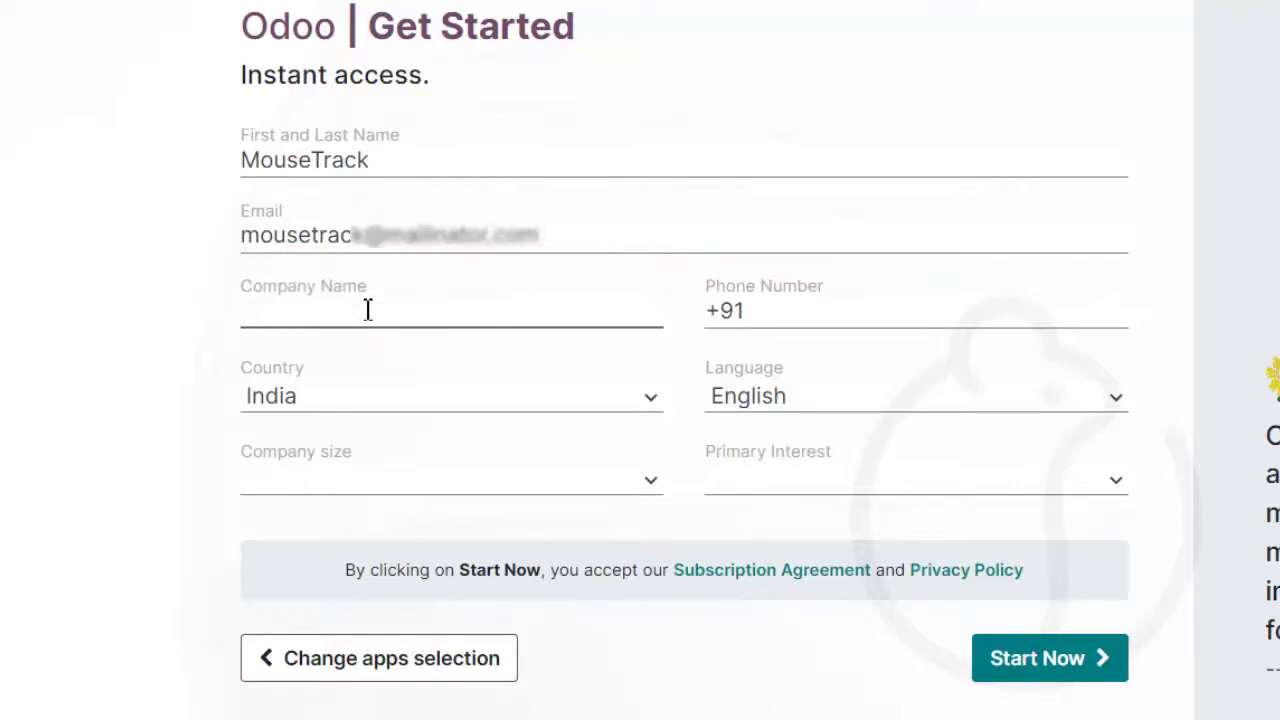
{"action": "type", "text": "MouseTrack"}
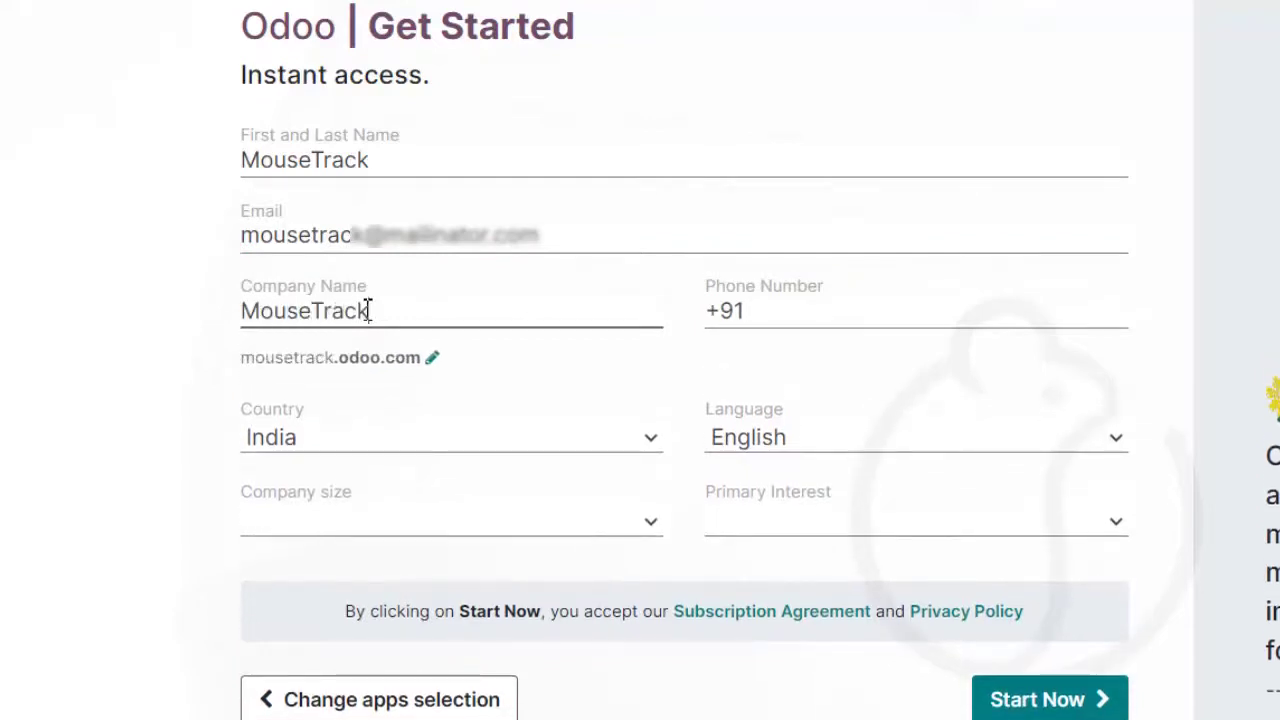
{"action": "left_click", "coordinate": [810, 310]}
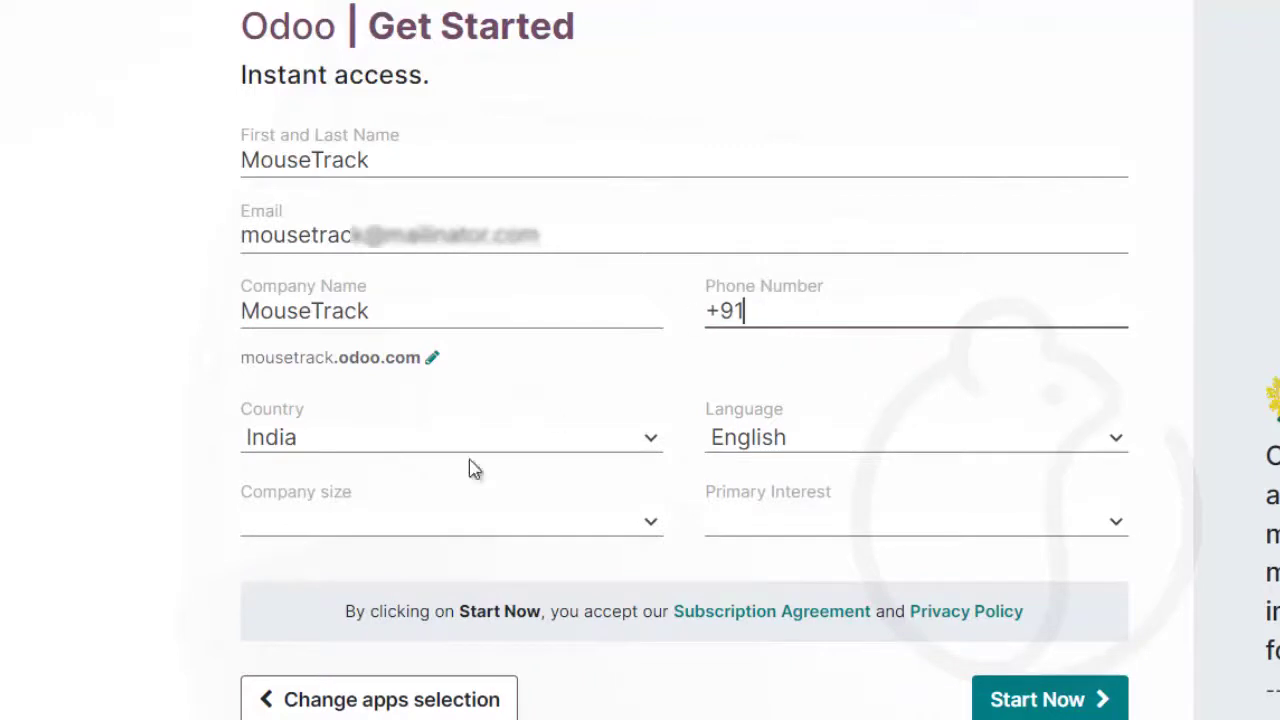
Choose company size 50 - 250 employees and interest 'I am a student', then start the trial
{"action": "left_click", "coordinate": [320, 531]}
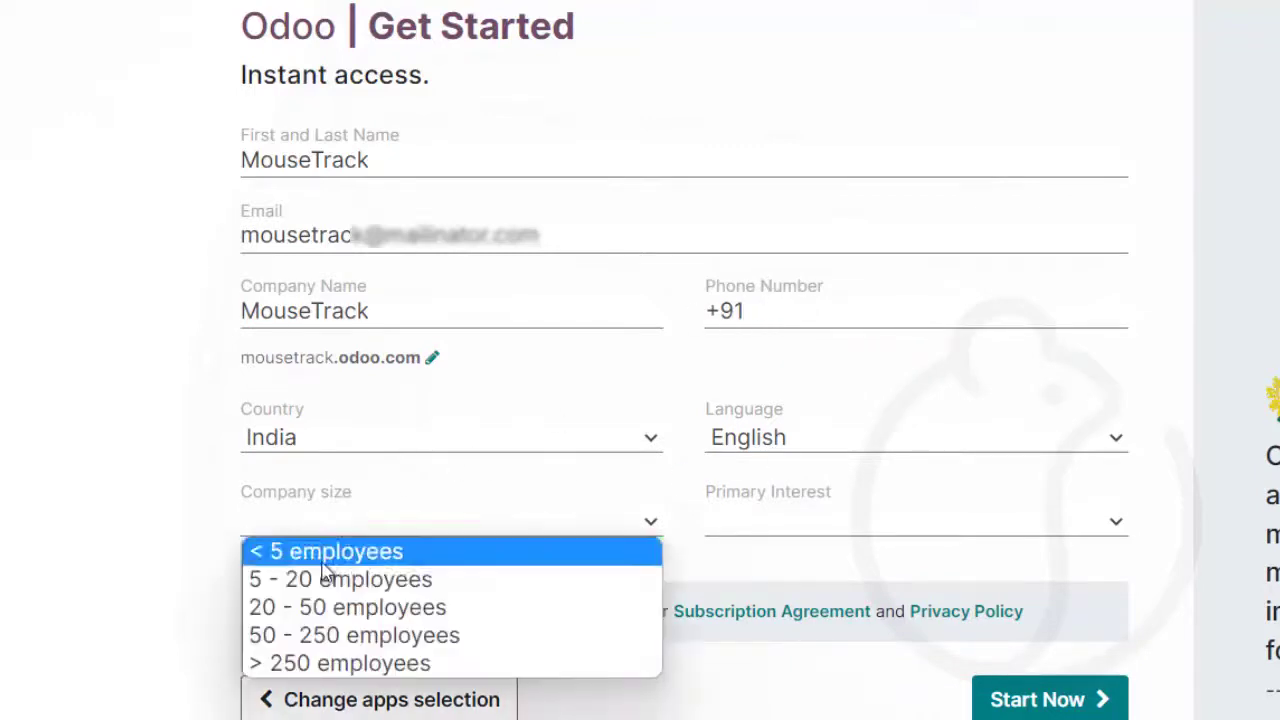
{"action": "left_click", "coordinate": [335, 636]}
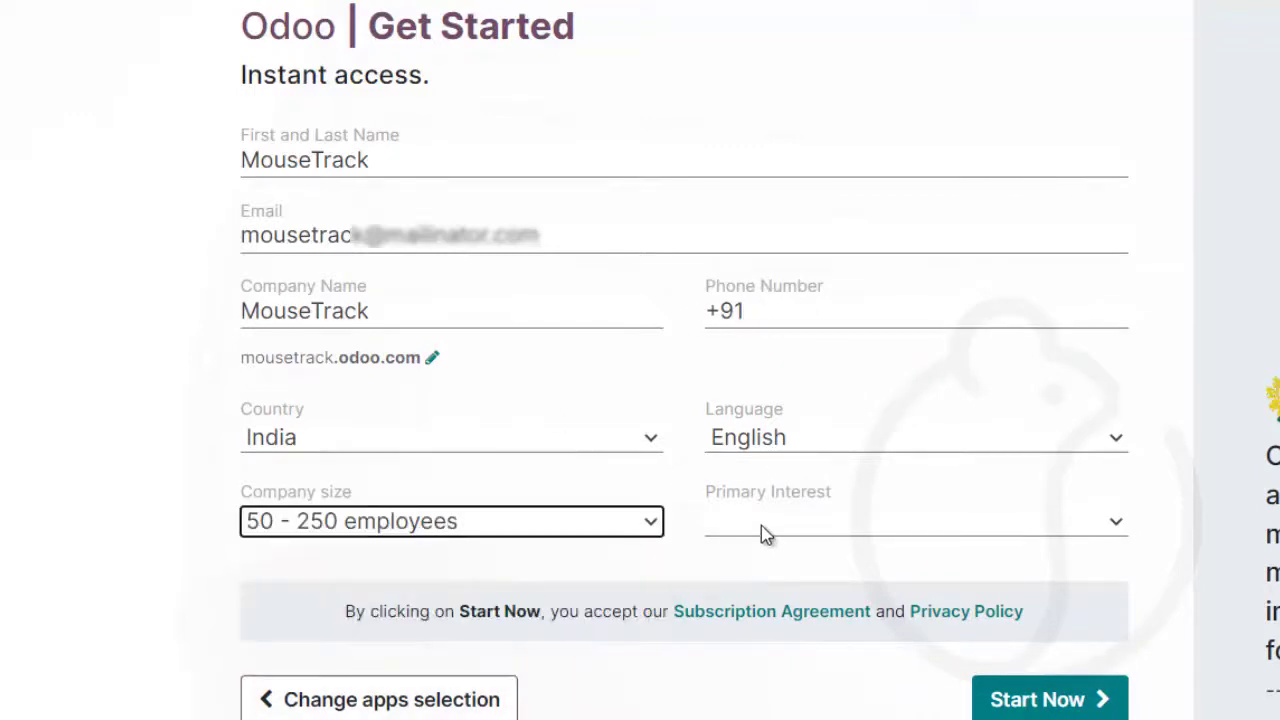
{"action": "left_click", "coordinate": [761, 535]}
{"action": "left_click", "coordinate": [800, 625]}
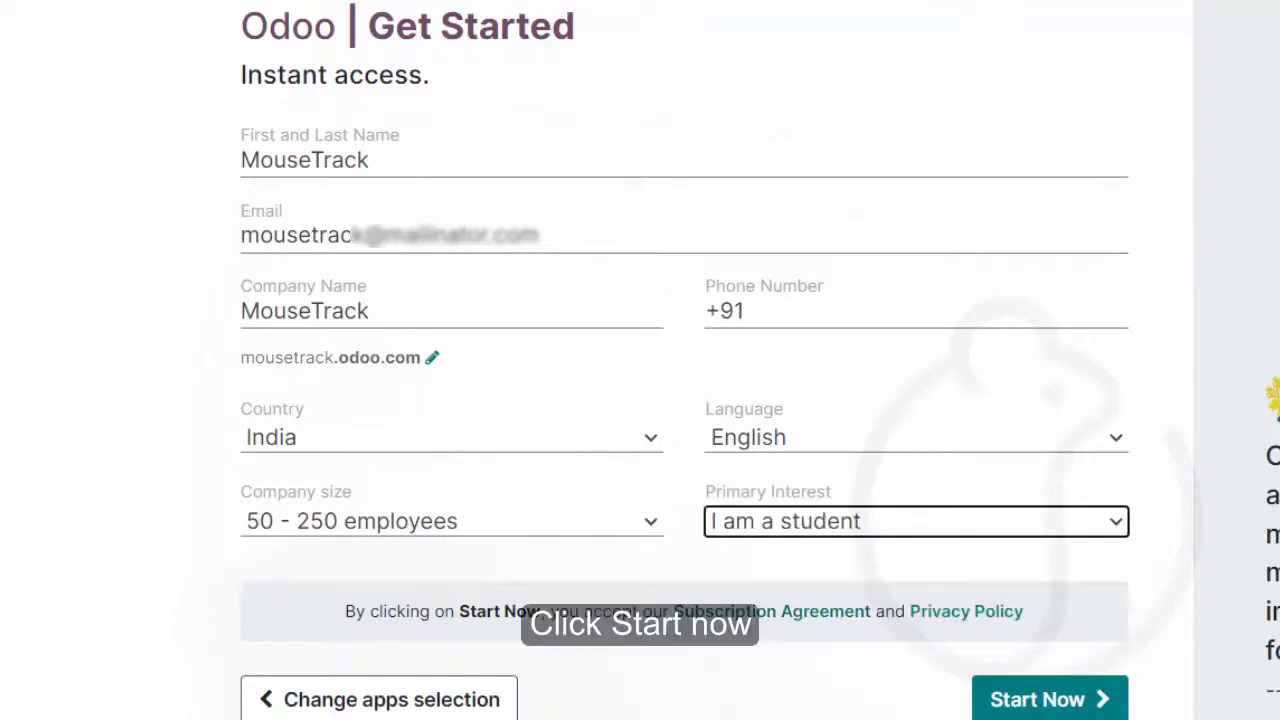
{"action": "left_click", "coordinate": [1030, 700]}
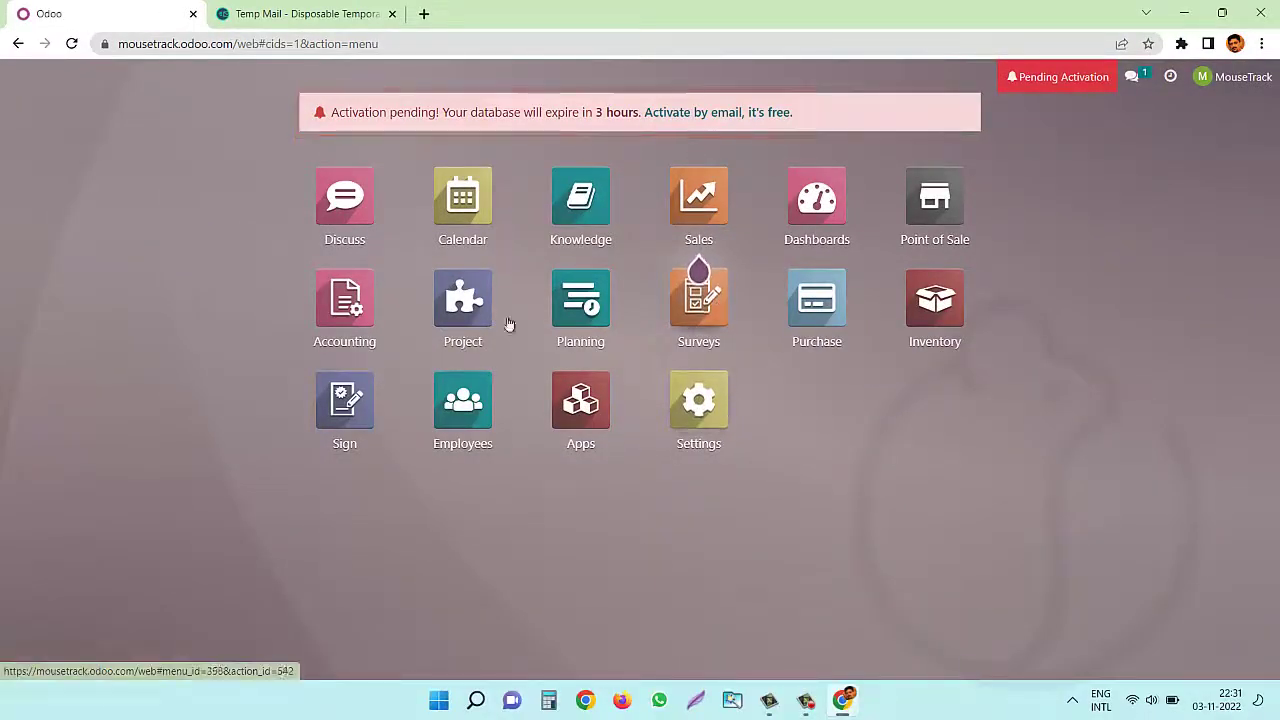
{"action": "left_click", "coordinate": [342, 314]}
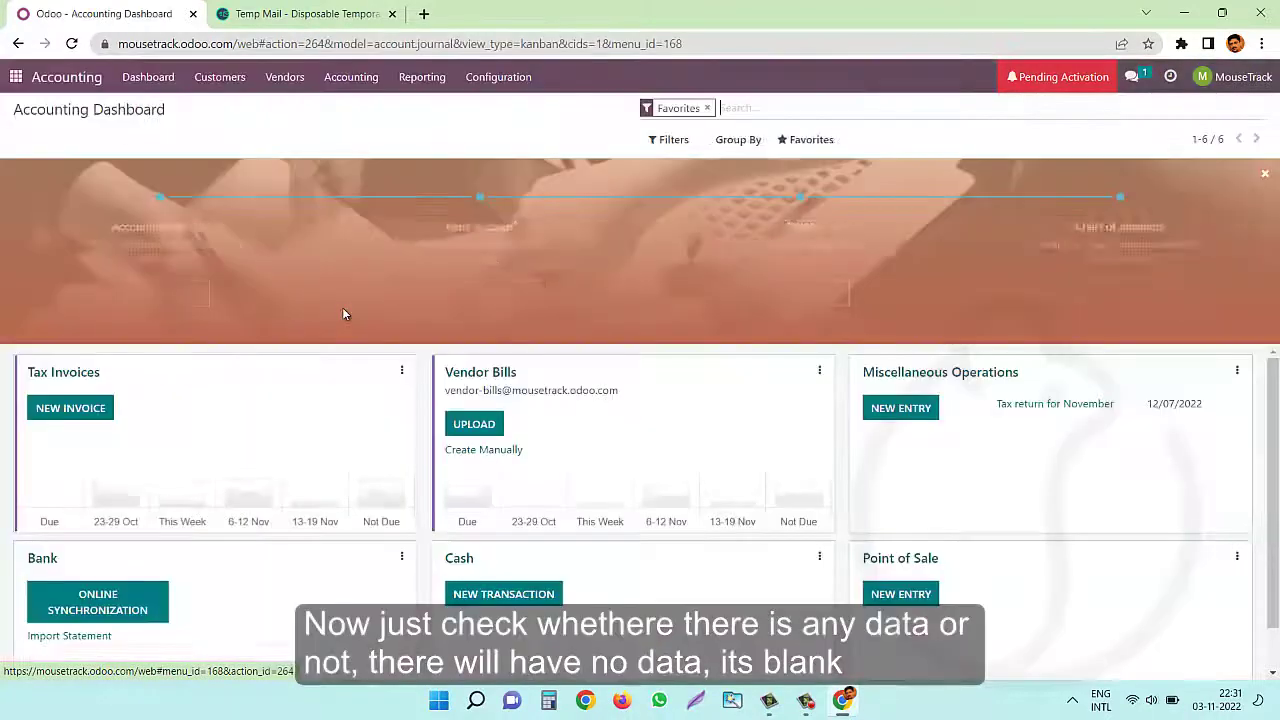
{"action": "left_click", "coordinate": [424, 84]}
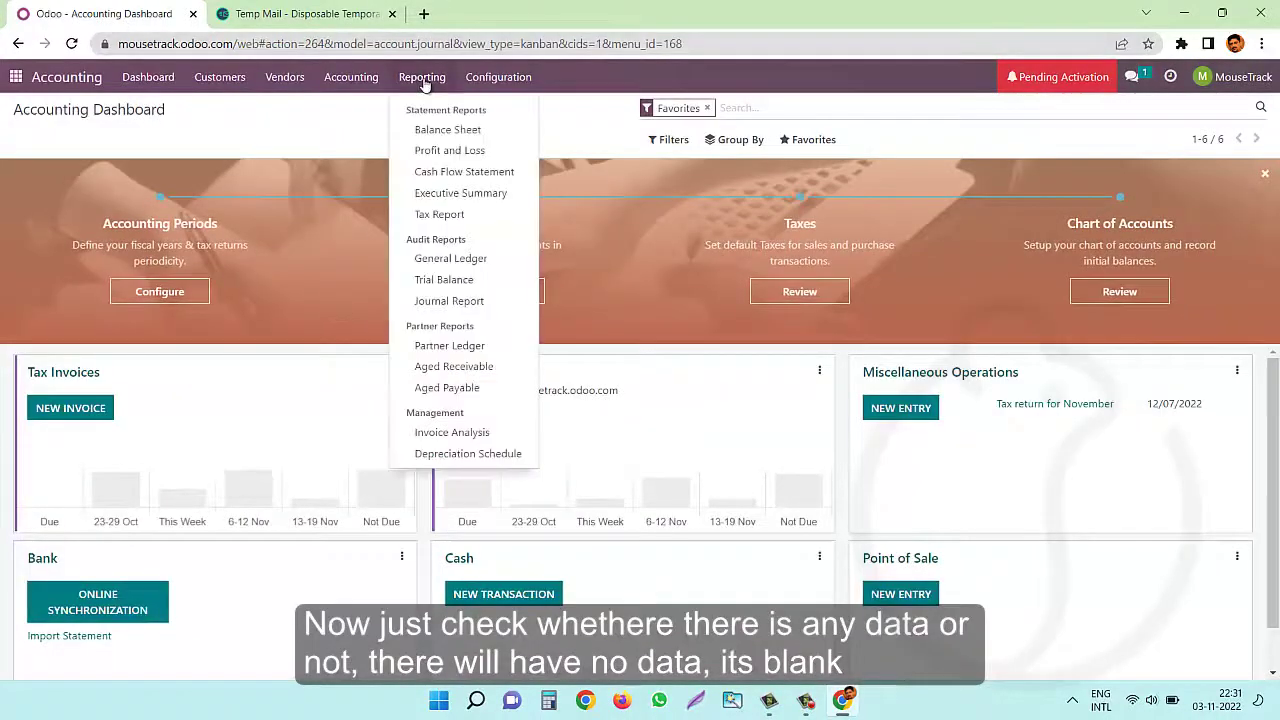
{"action": "left_click", "coordinate": [430, 285]}
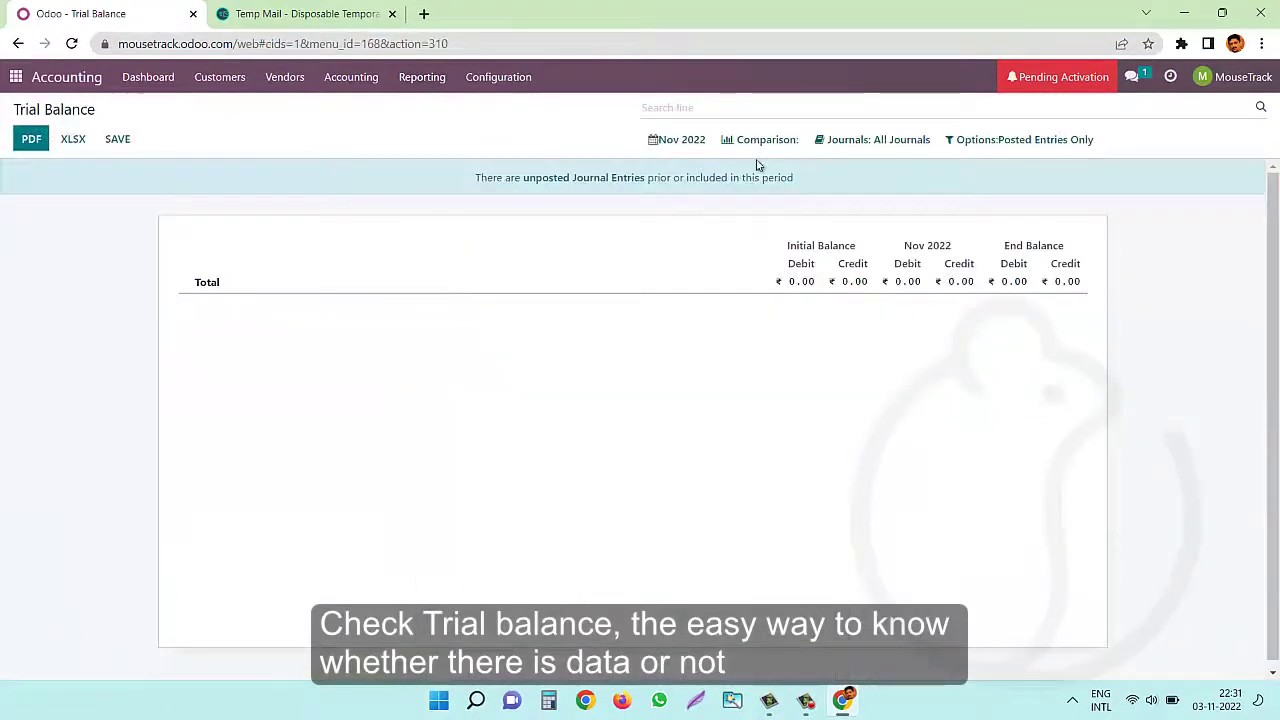
{"action": "left_click", "coordinate": [690, 139]}
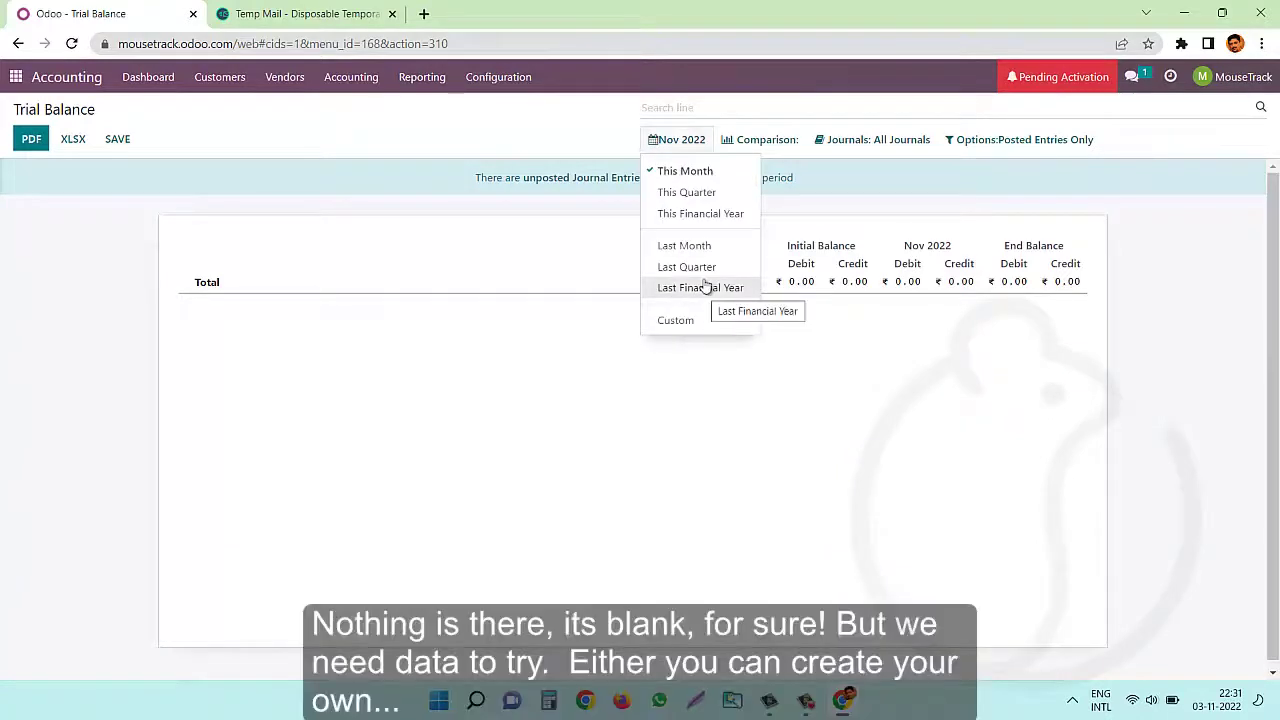
{"action": "left_click", "coordinate": [690, 213]}
{"action": "left_click", "coordinate": [686, 141]}
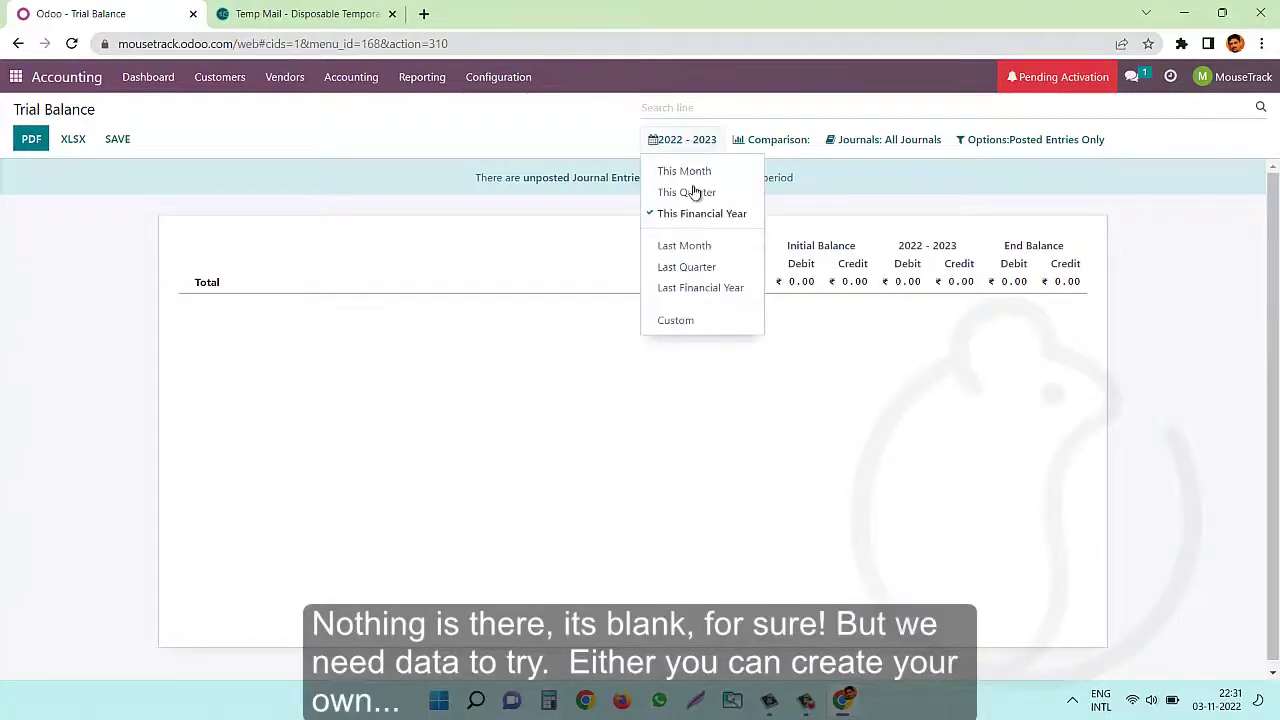
{"action": "left_click", "coordinate": [645, 290]}
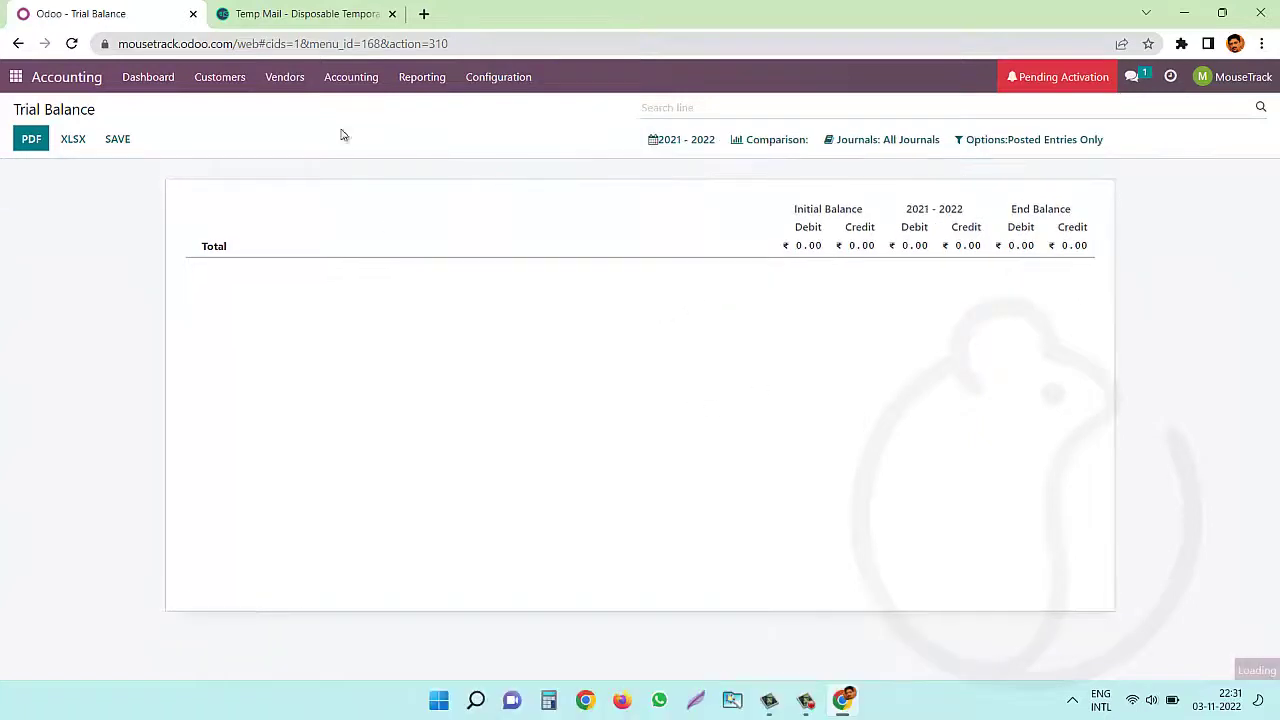
{"action": "left_click", "coordinate": [16, 77]}
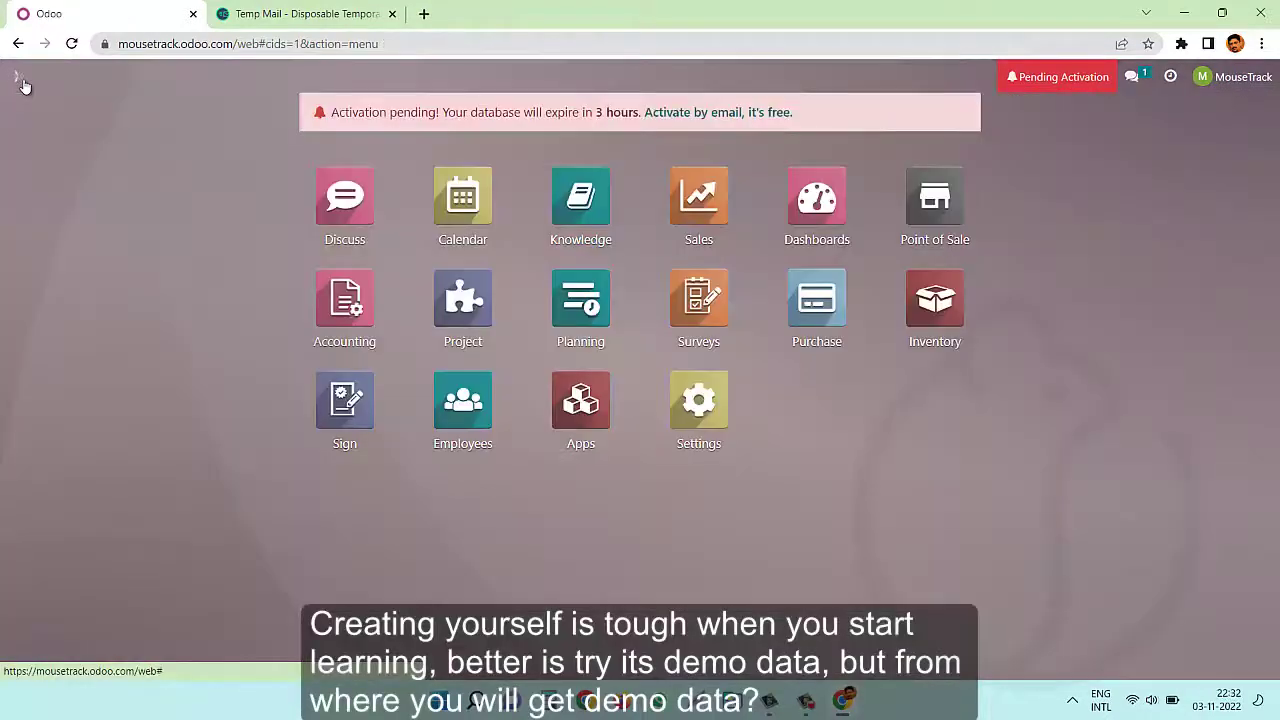
Activate developer mode from the Developer Tools section of Settings
{"action": "left_click", "coordinate": [699, 400]}
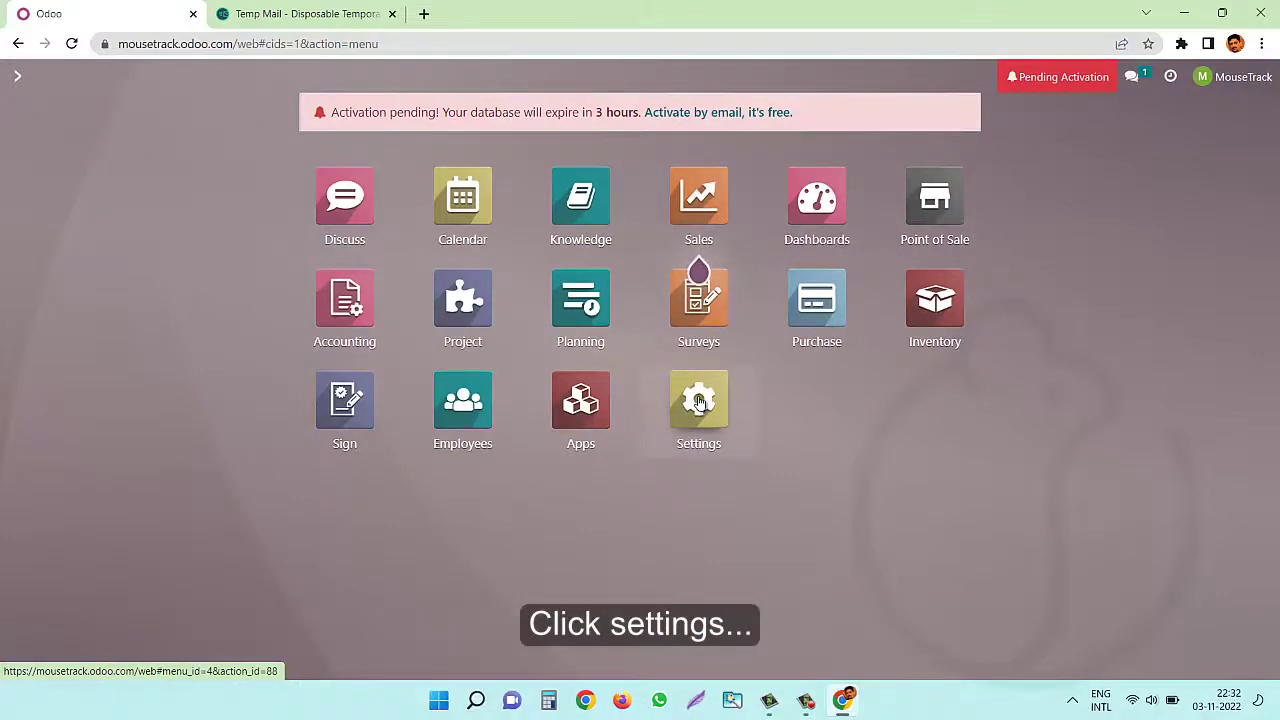
{"action": "scroll", "coordinate": [371, 409], "scroll_direction": "down", "scroll_amount": 2}
{"action": "scroll", "coordinate": [371, 409], "scroll_direction": "down", "scroll_amount": 4}
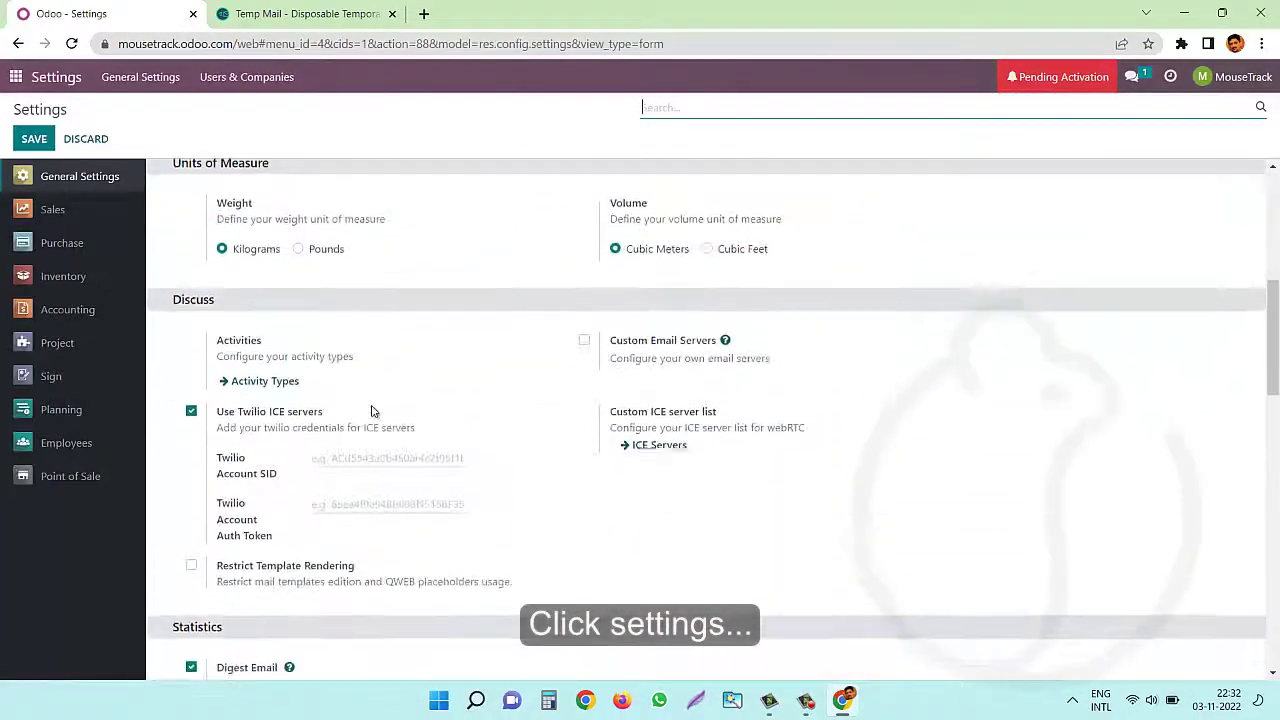
{"action": "scroll", "coordinate": [371, 410], "scroll_direction": "down", "scroll_amount": 5}
{"action": "scroll", "coordinate": [371, 410], "scroll_direction": "down", "scroll_amount": 5}
{"action": "scroll", "coordinate": [371, 410], "scroll_direction": "down", "scroll_amount": 5}
{"action": "scroll", "coordinate": [371, 410], "scroll_direction": "down", "scroll_amount": 5}
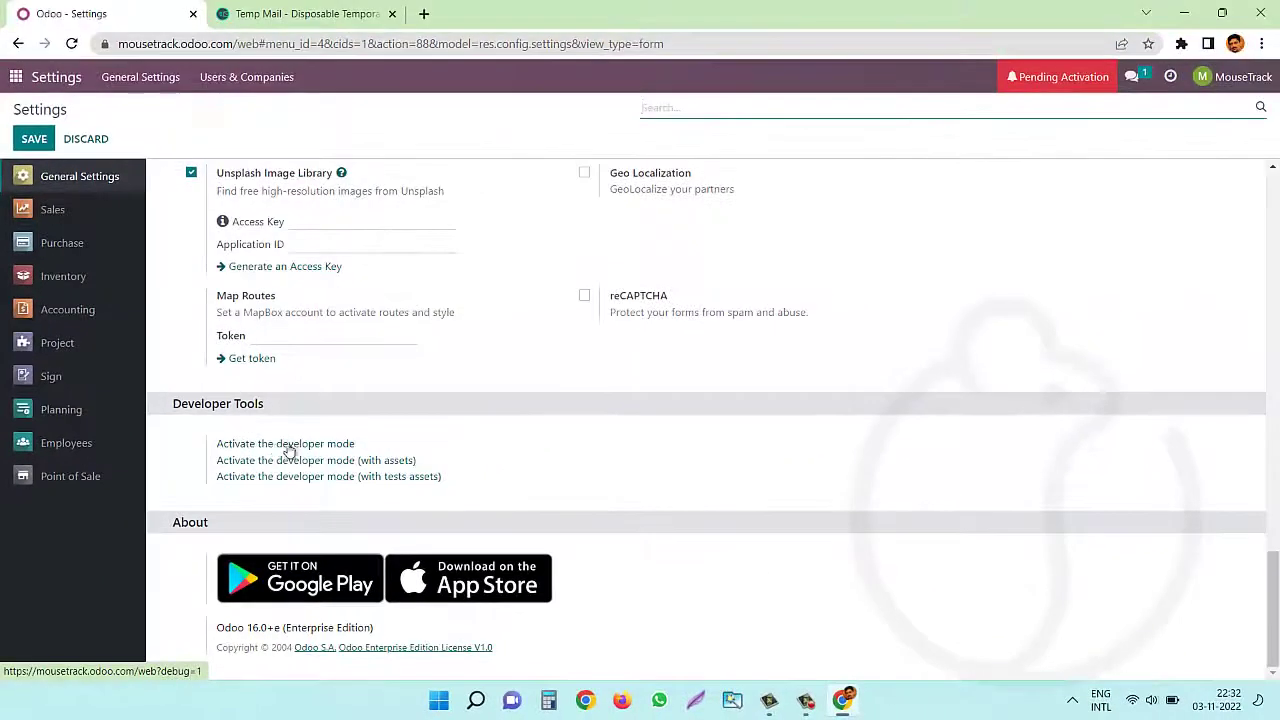
{"action": "left_click", "coordinate": [276, 446]}
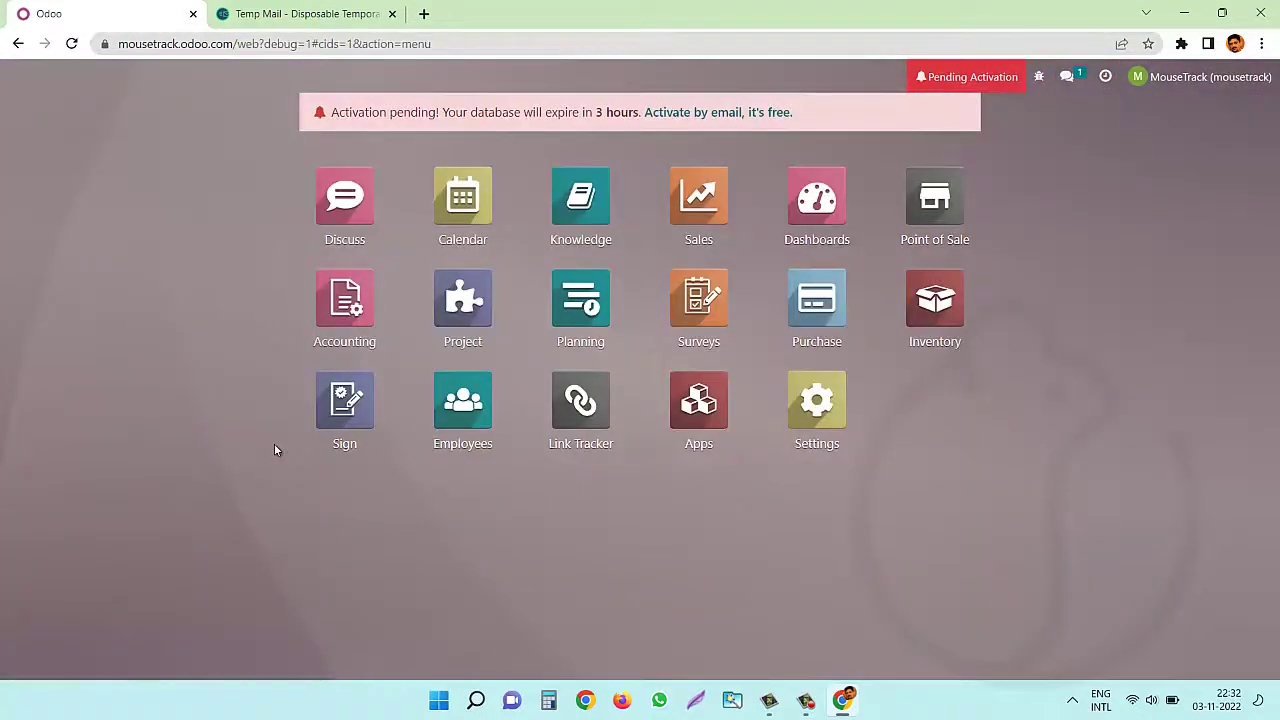
Load demo data from Settings' Developer Tools, accepting the irreversible-risk warning
{"action": "left_click", "coordinate": [814, 402]}
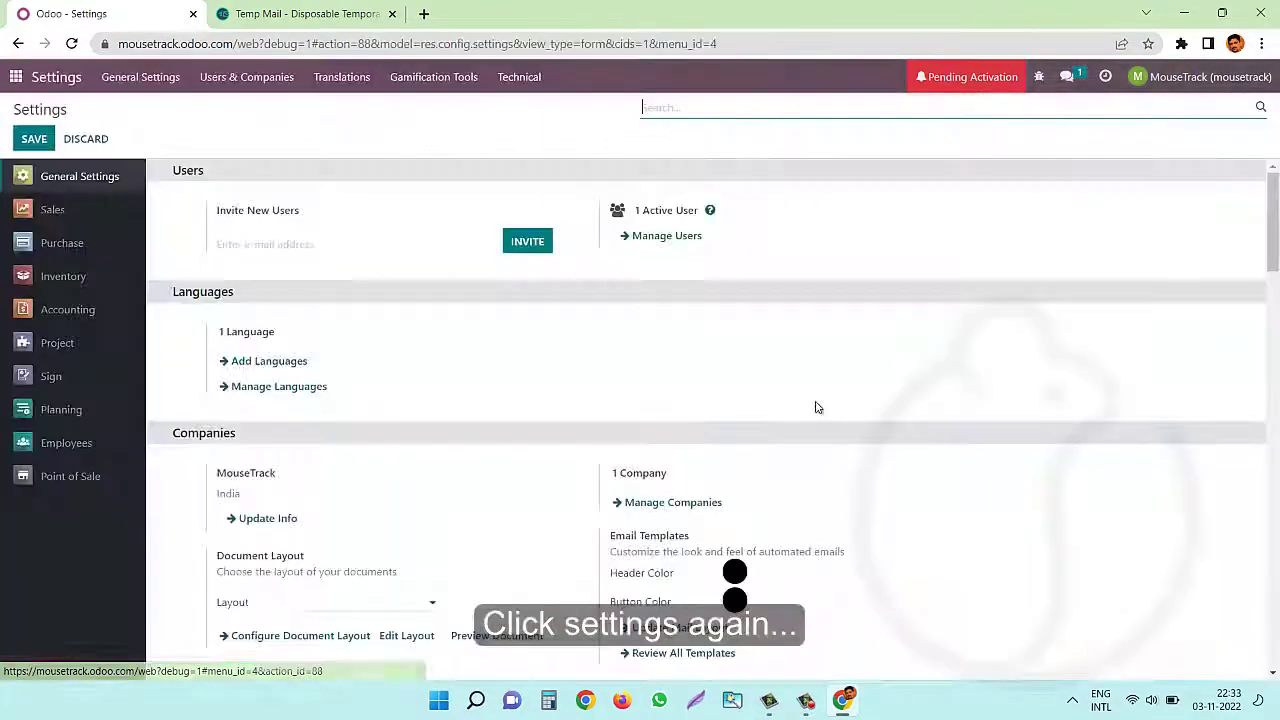
{"action": "scroll", "coordinate": [274, 503], "scroll_direction": "down", "scroll_amount": 10}
{"action": "scroll", "coordinate": [283, 503], "scroll_direction": "down", "scroll_amount": 5}
{"action": "scroll", "coordinate": [280, 503], "scroll_direction": "down", "scroll_amount": 10}
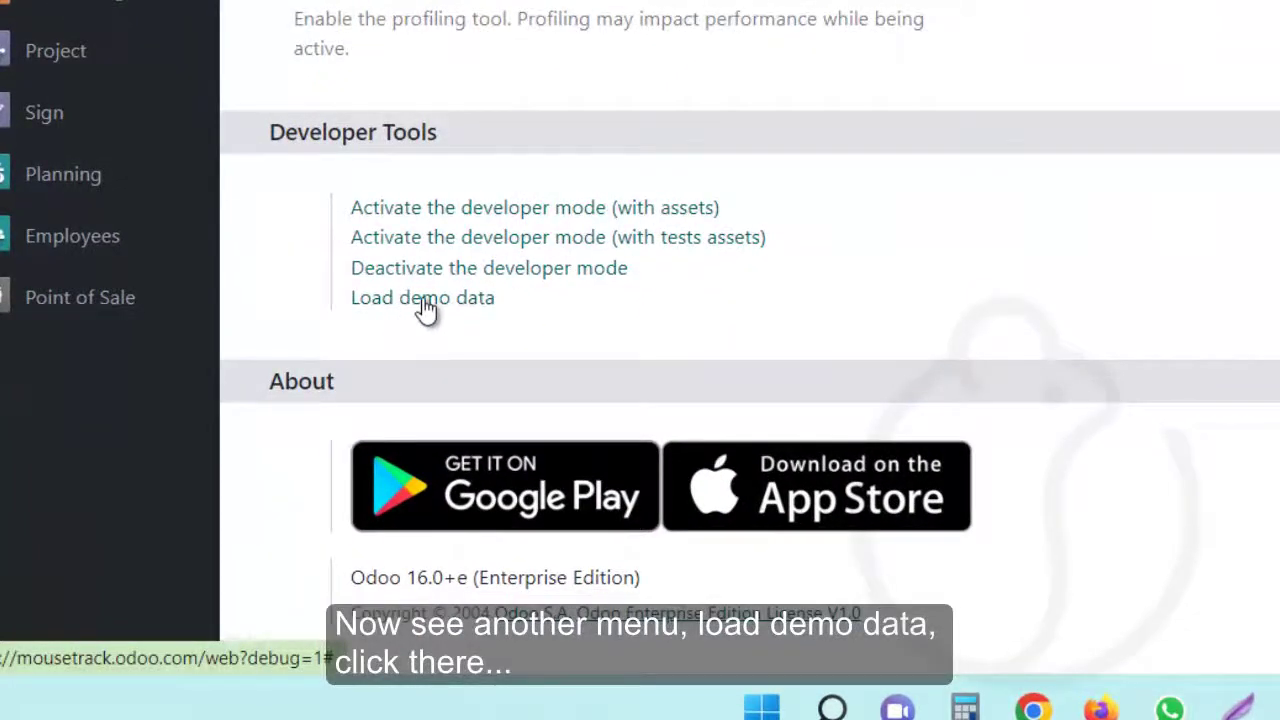
{"action": "left_click", "coordinate": [424, 300]}
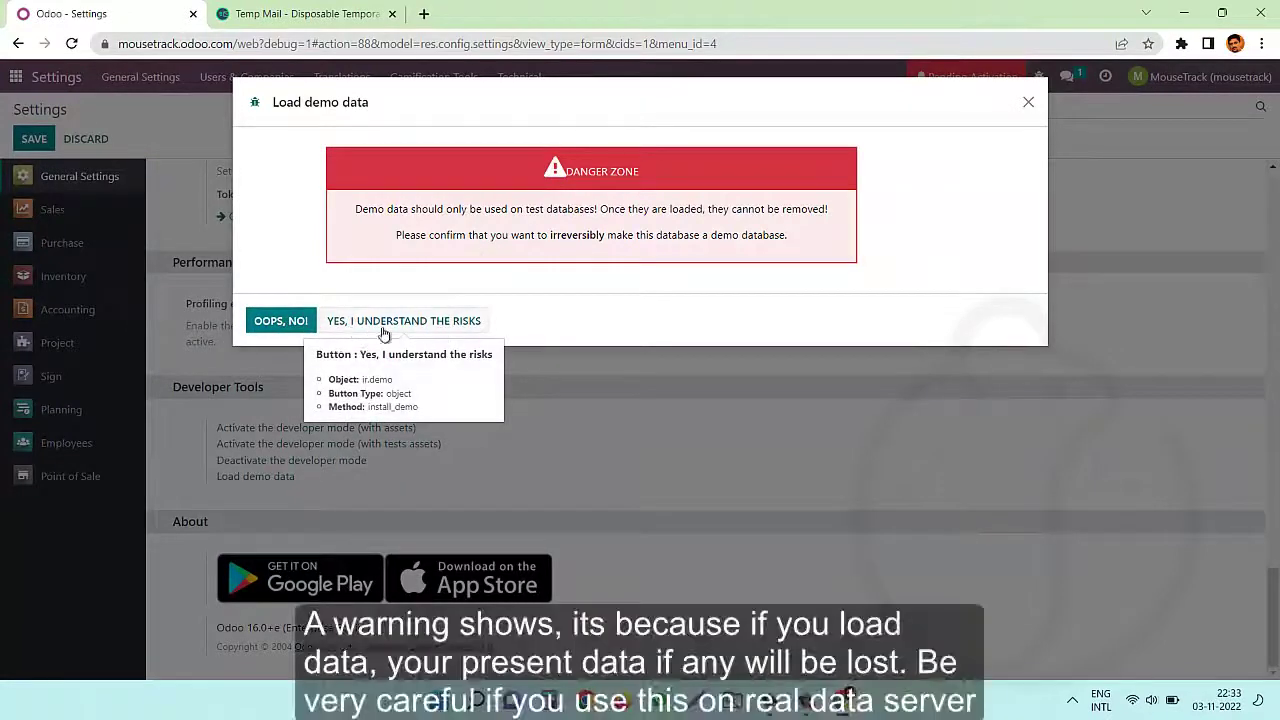
{"action": "left_click", "coordinate": [390, 328]}
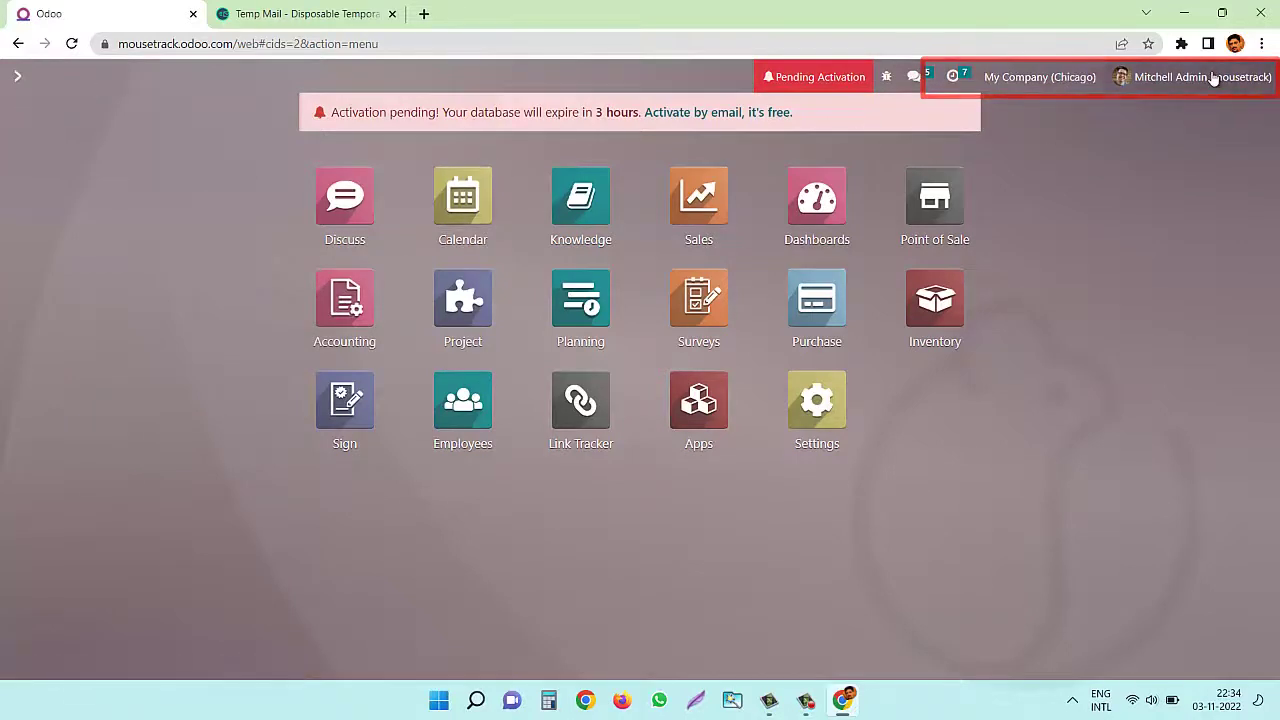
Tick IN Company in the company switcher alongside My Company (Chicago)
{"action": "left_click", "coordinate": [1212, 78]}
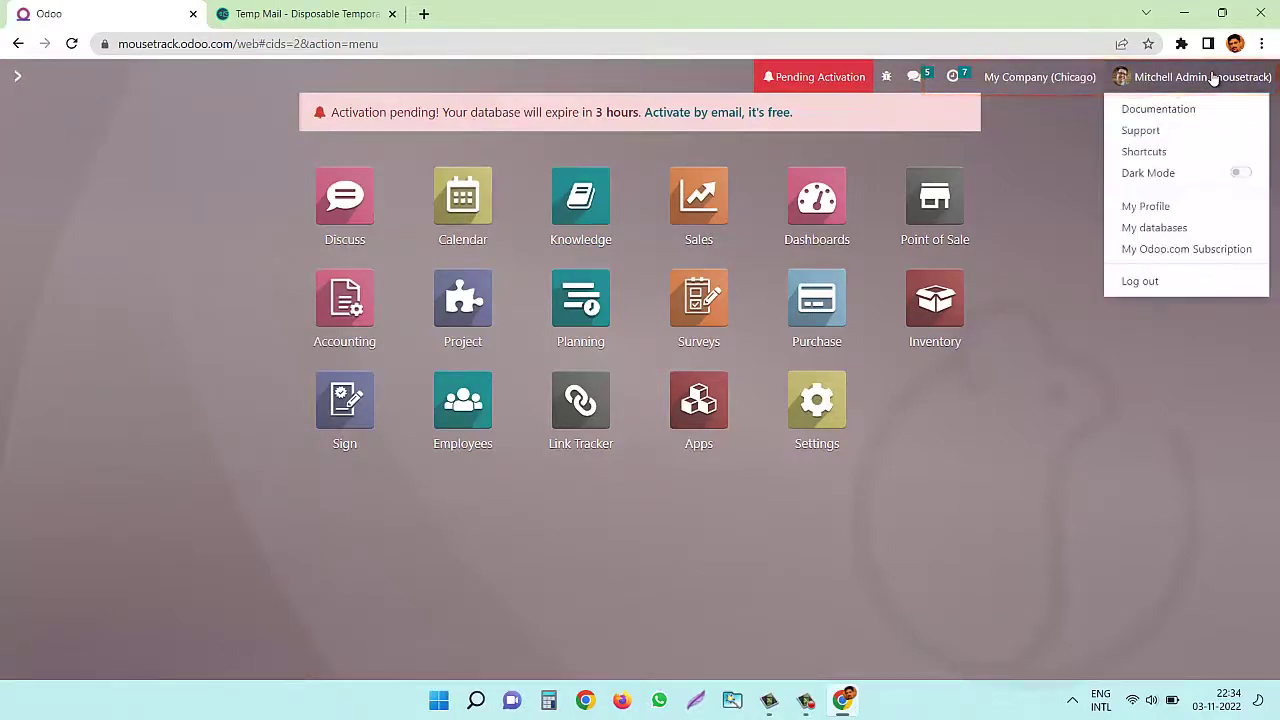
{"action": "left_click", "coordinate": [1050, 80]}
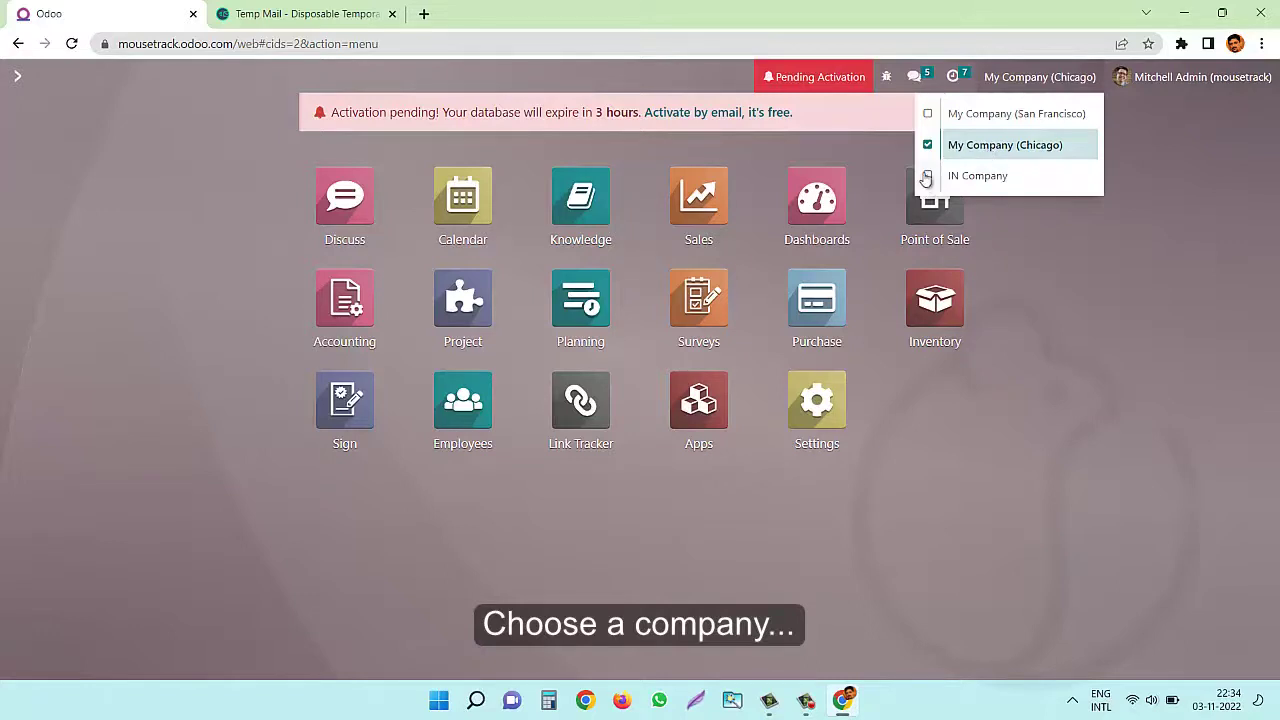
{"action": "left_click", "coordinate": [927, 175]}
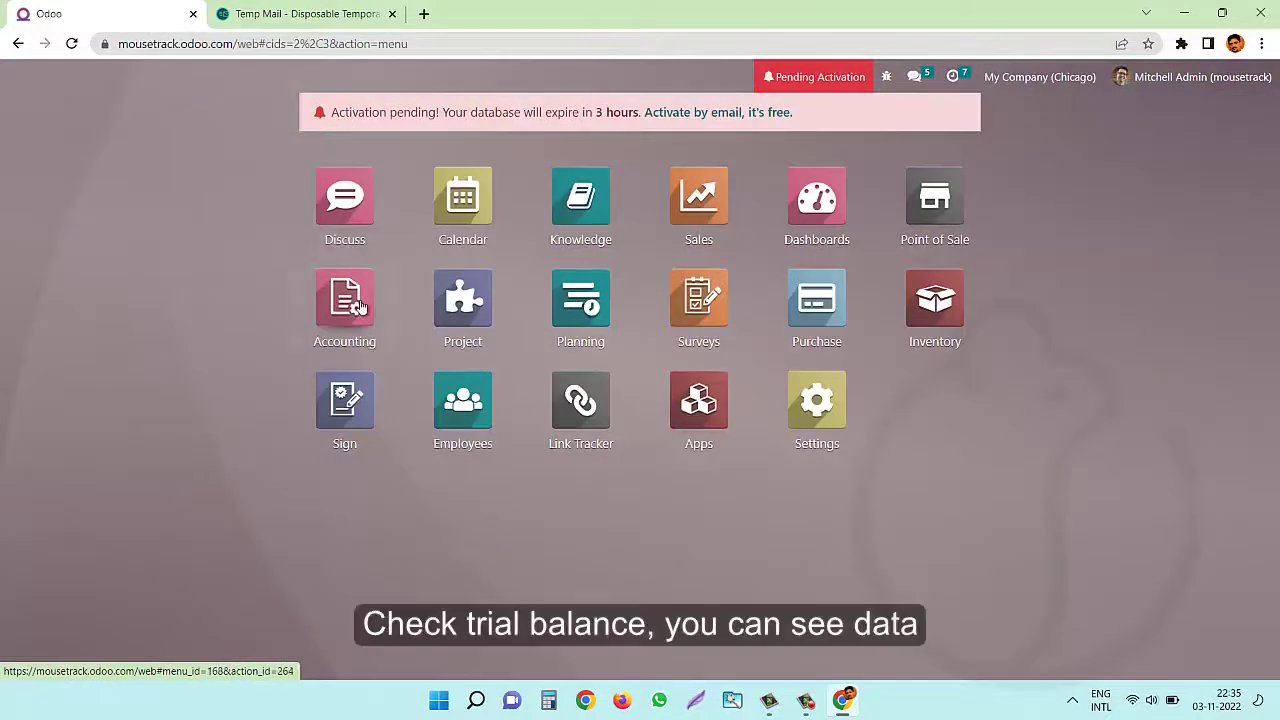
Open the Trial Balance report in Accounting
{"action": "left_click", "coordinate": [362, 305]}
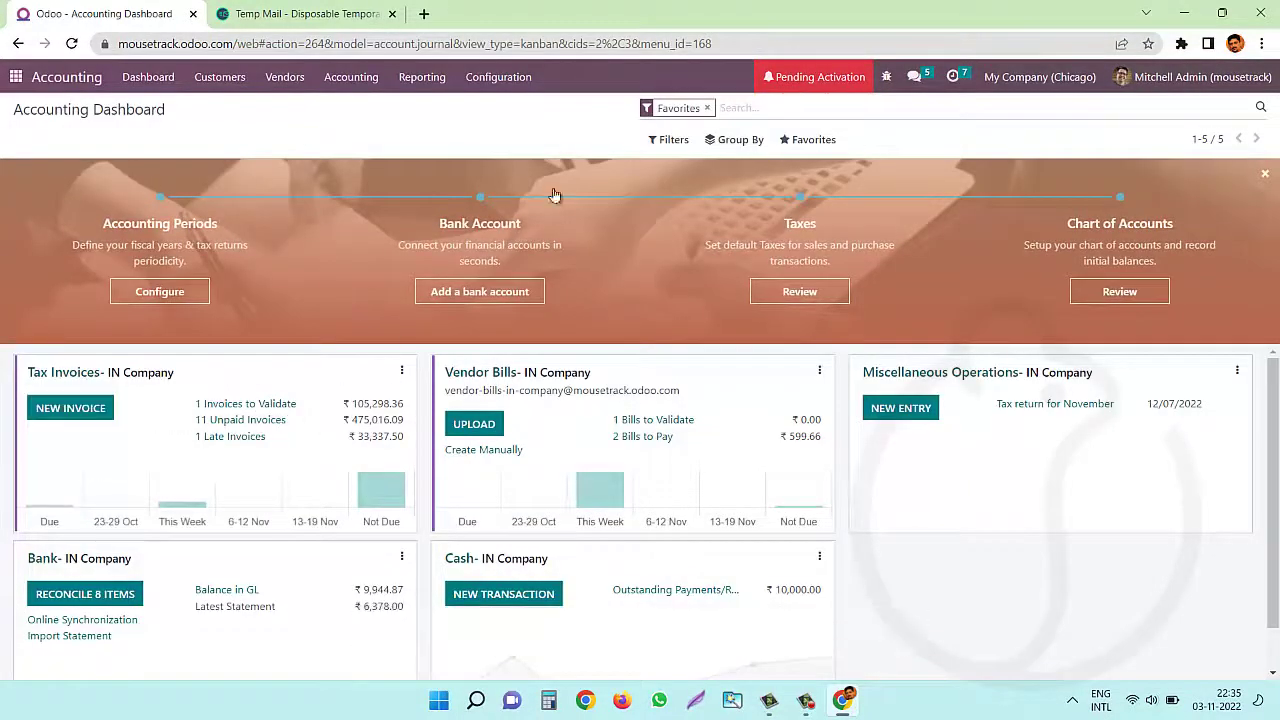
{"action": "left_click", "coordinate": [417, 88]}
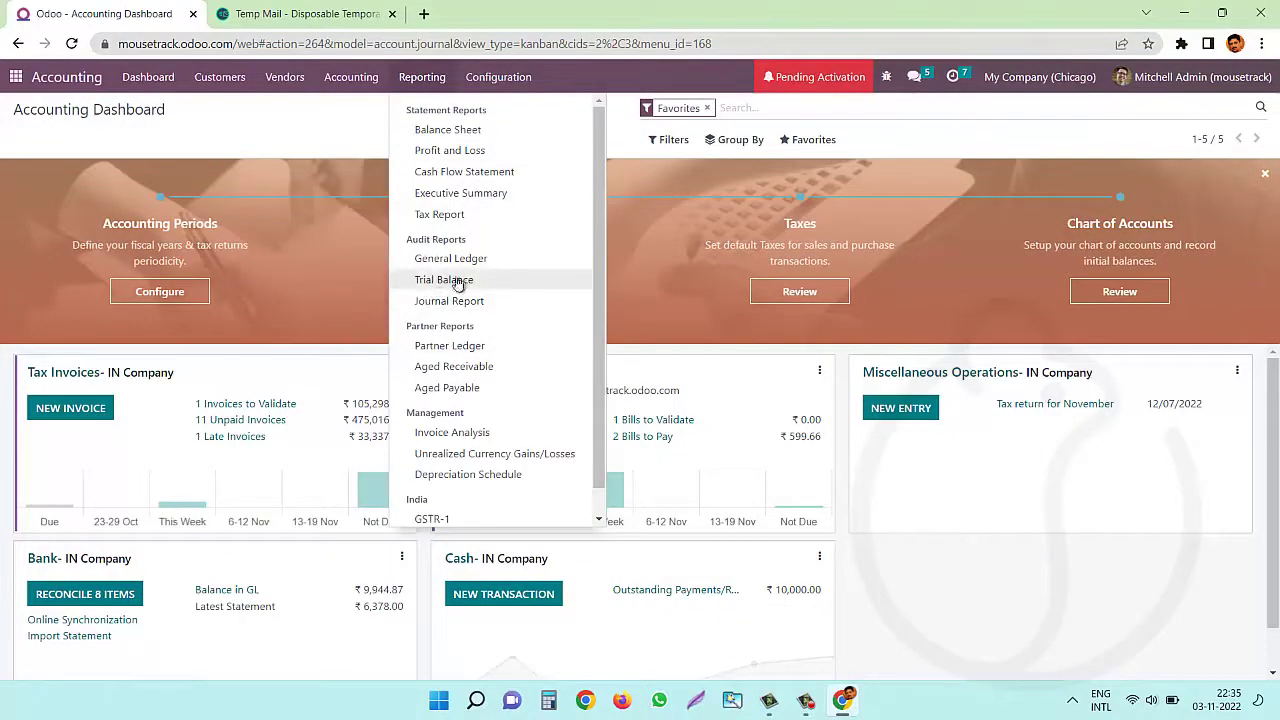
{"action": "left_click", "coordinate": [455, 280]}
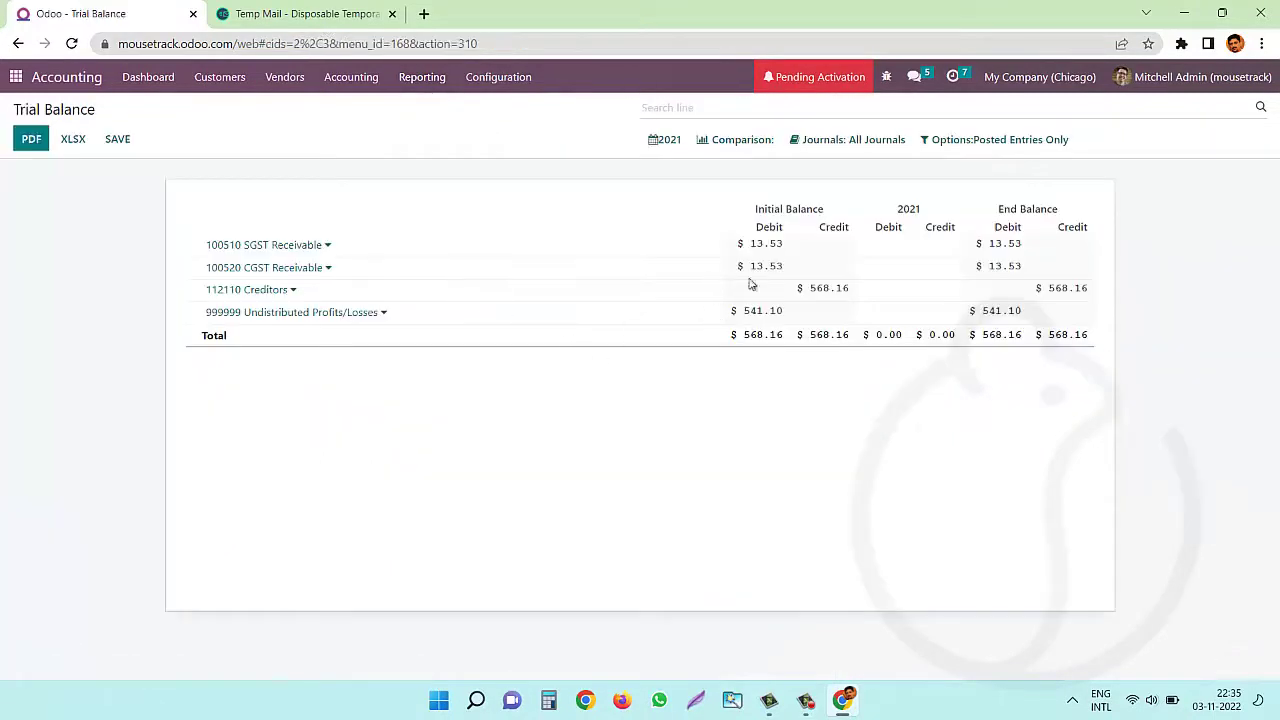
Apply a custom period from 1 August 2020 to 31 December 2021
{"action": "left_click", "coordinate": [679, 147]}
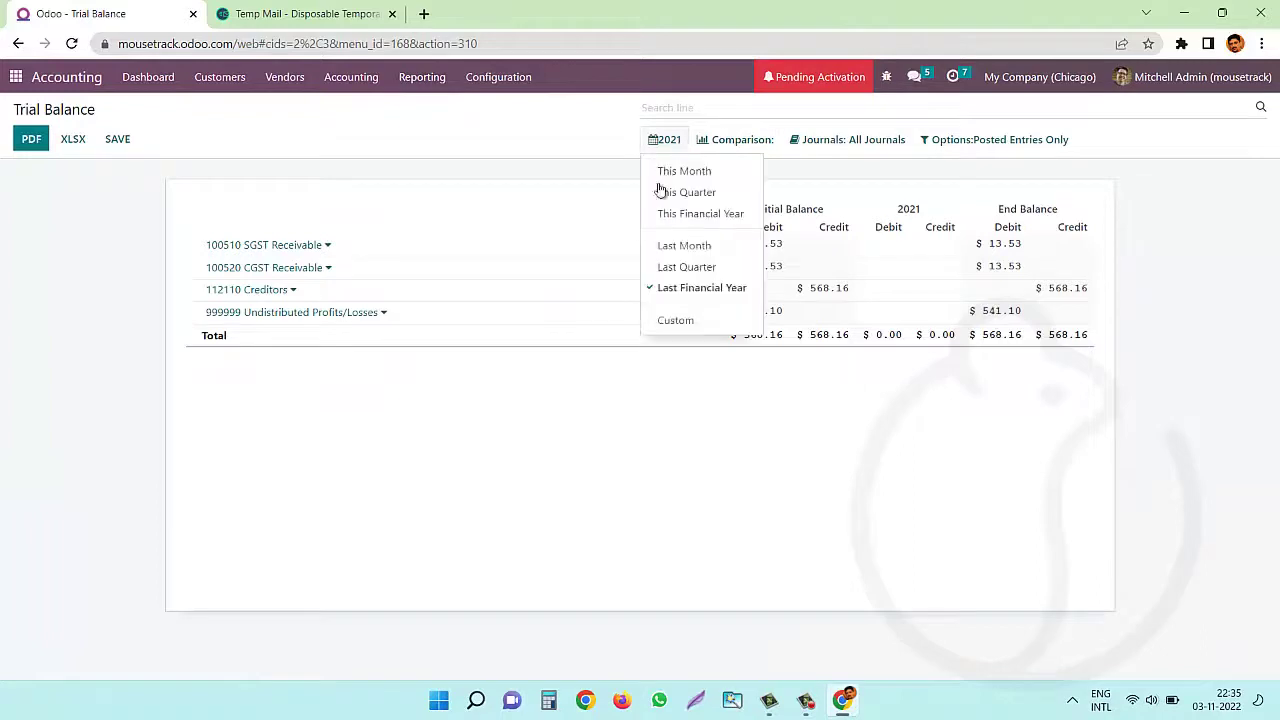
{"action": "left_click", "coordinate": [675, 320]}
{"action": "left_click", "coordinate": [716, 356]}
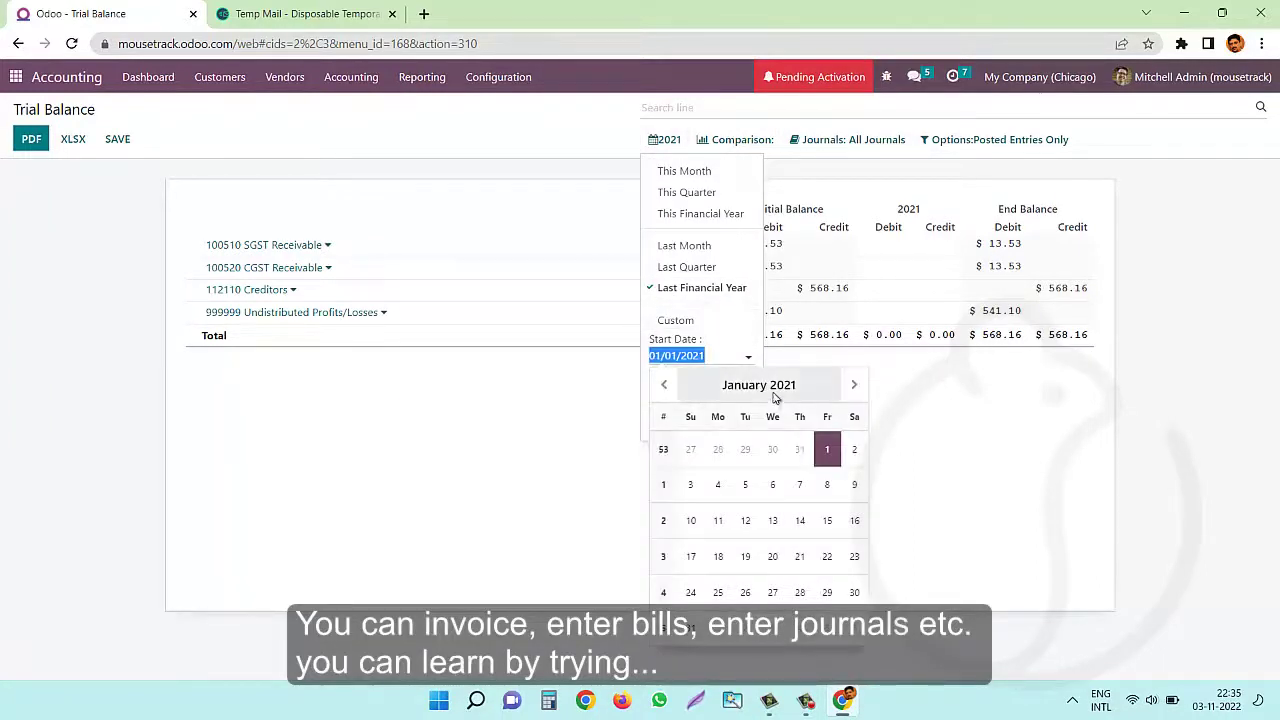
{"action": "left_click", "coordinate": [762, 384]}
{"action": "left_click", "coordinate": [767, 384]}
{"action": "left_click", "coordinate": [753, 421]}
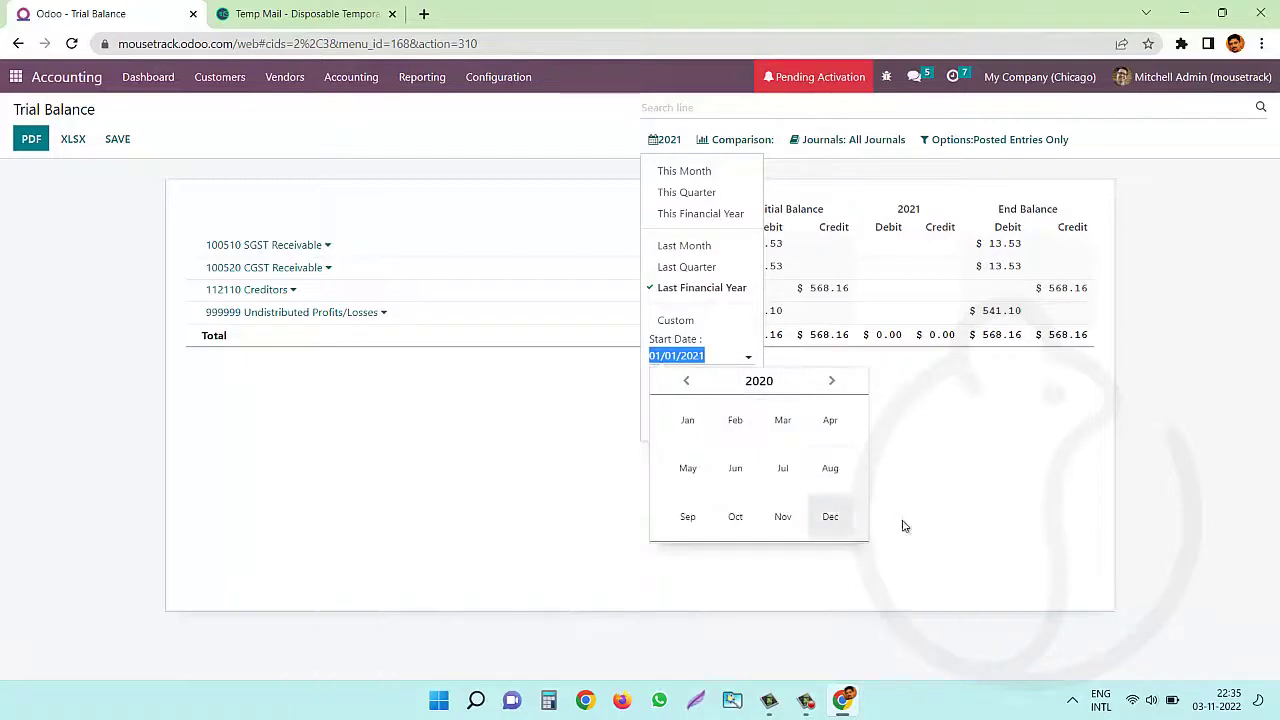
{"action": "left_click", "coordinate": [830, 480]}
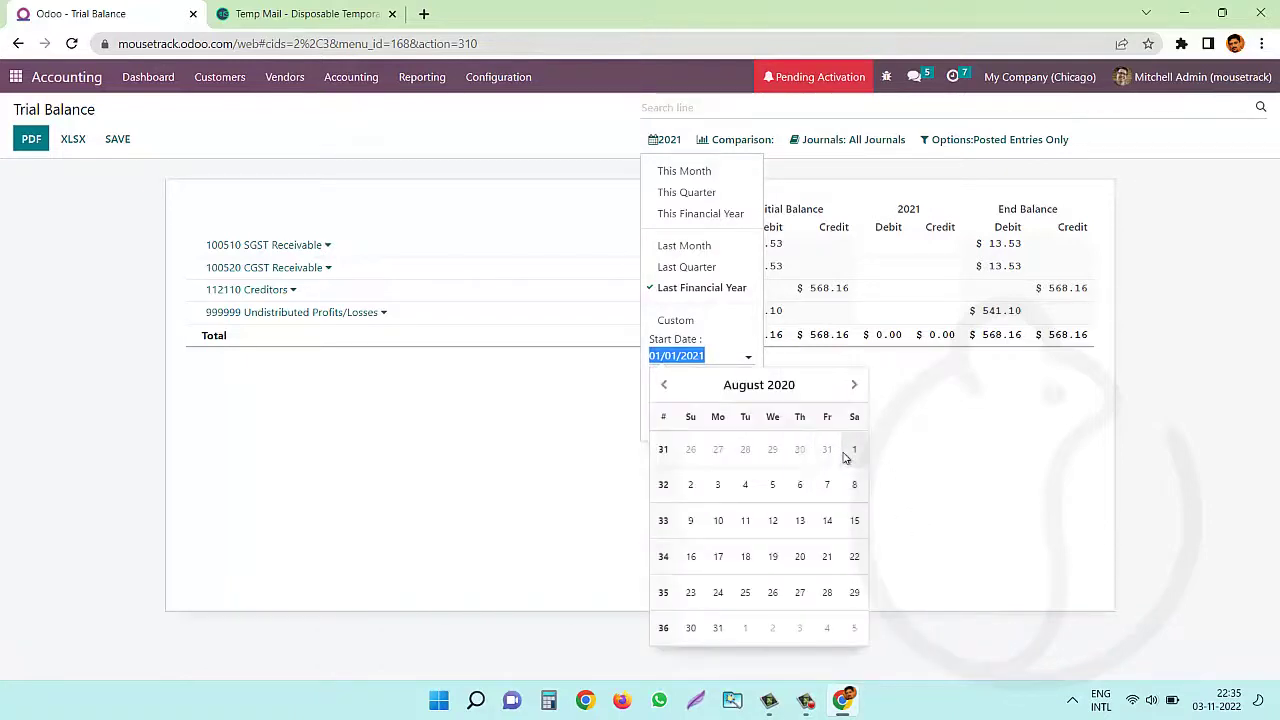
{"action": "left_click", "coordinate": [852, 449]}
{"action": "left_click", "coordinate": [673, 424]}
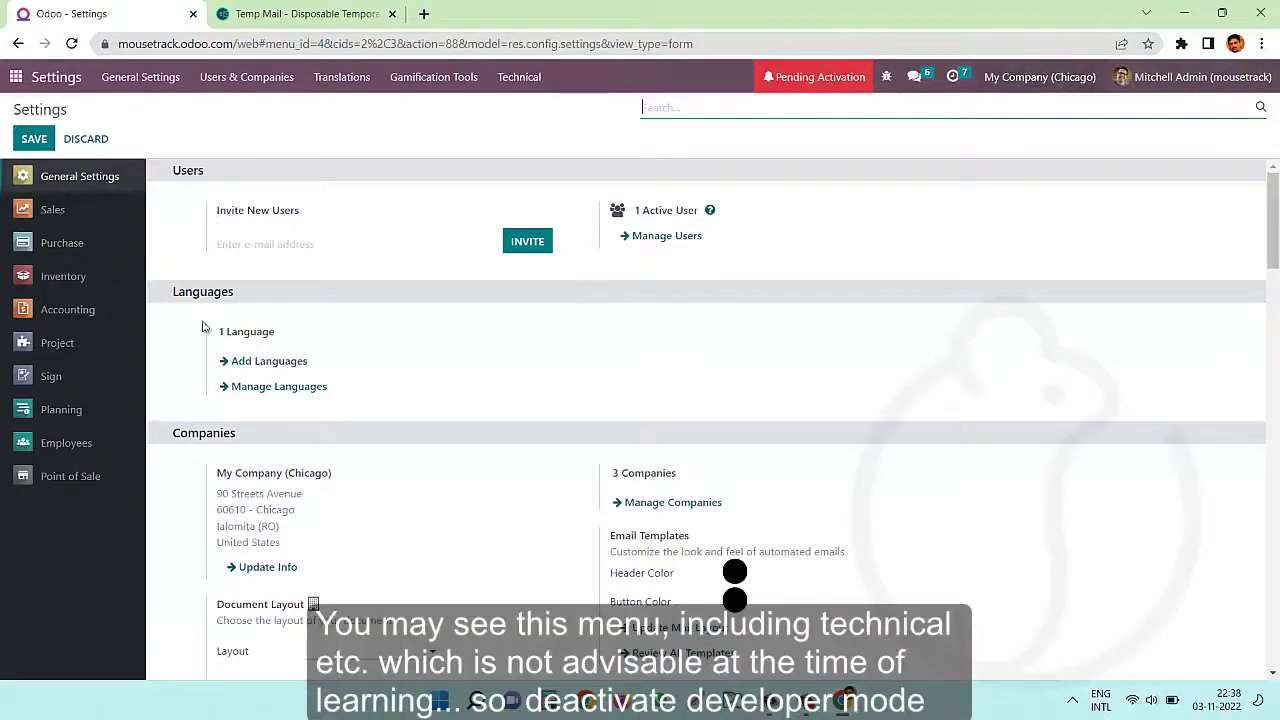
Deactivate developer mode from the Developer Tools section of Settings
{"action": "scroll", "coordinate": [446, 431], "scroll_direction": "down", "scroll_amount": 3}
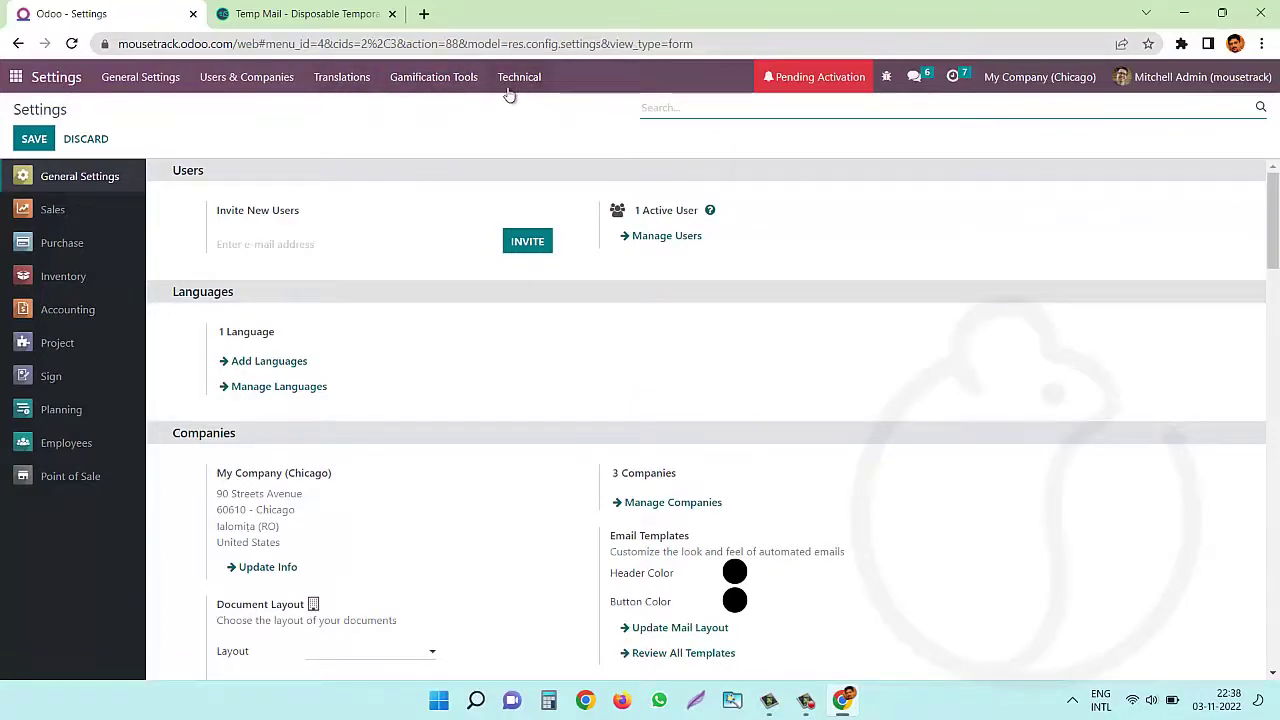
{"action": "scroll", "coordinate": [415, 459], "scroll_direction": "down", "scroll_amount": 5}
{"action": "scroll", "coordinate": [415, 459], "scroll_direction": "down", "scroll_amount": 5}
{"action": "scroll", "coordinate": [415, 459], "scroll_direction": "down", "scroll_amount": 5}
{"action": "scroll", "coordinate": [244, 572], "scroll_direction": "down", "scroll_amount": 5}
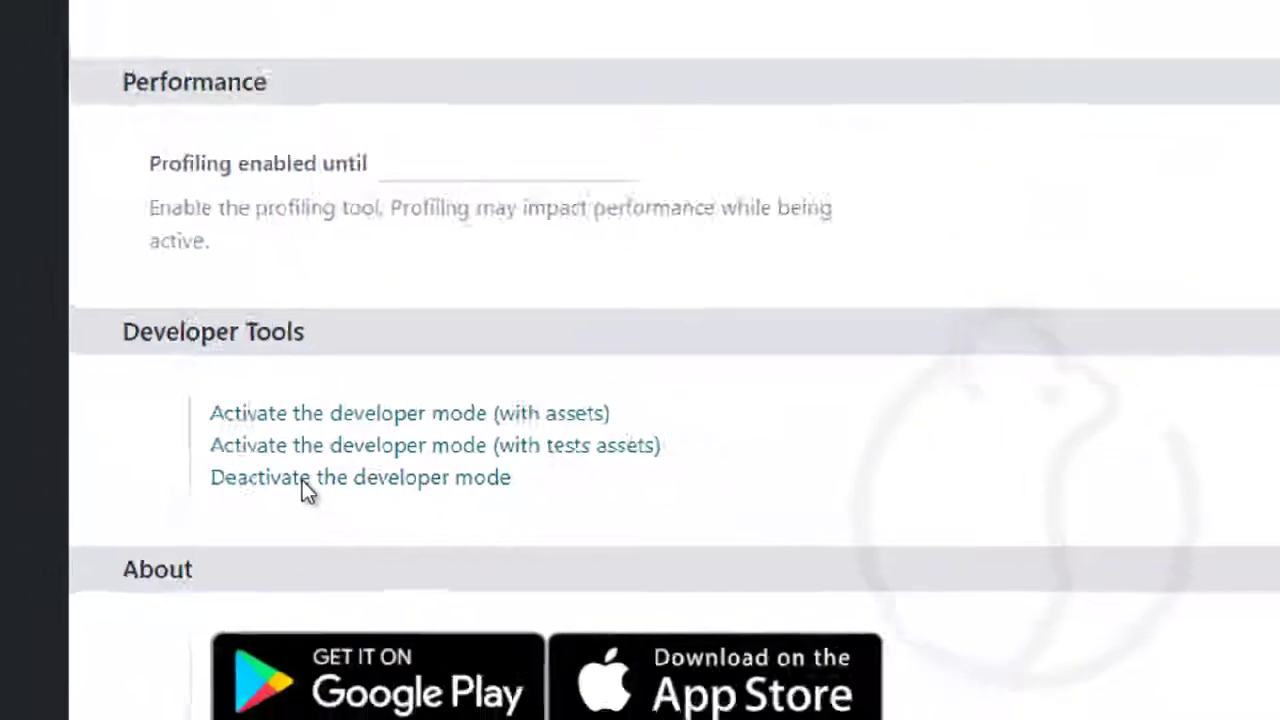
{"action": "left_click", "coordinate": [262, 477]}
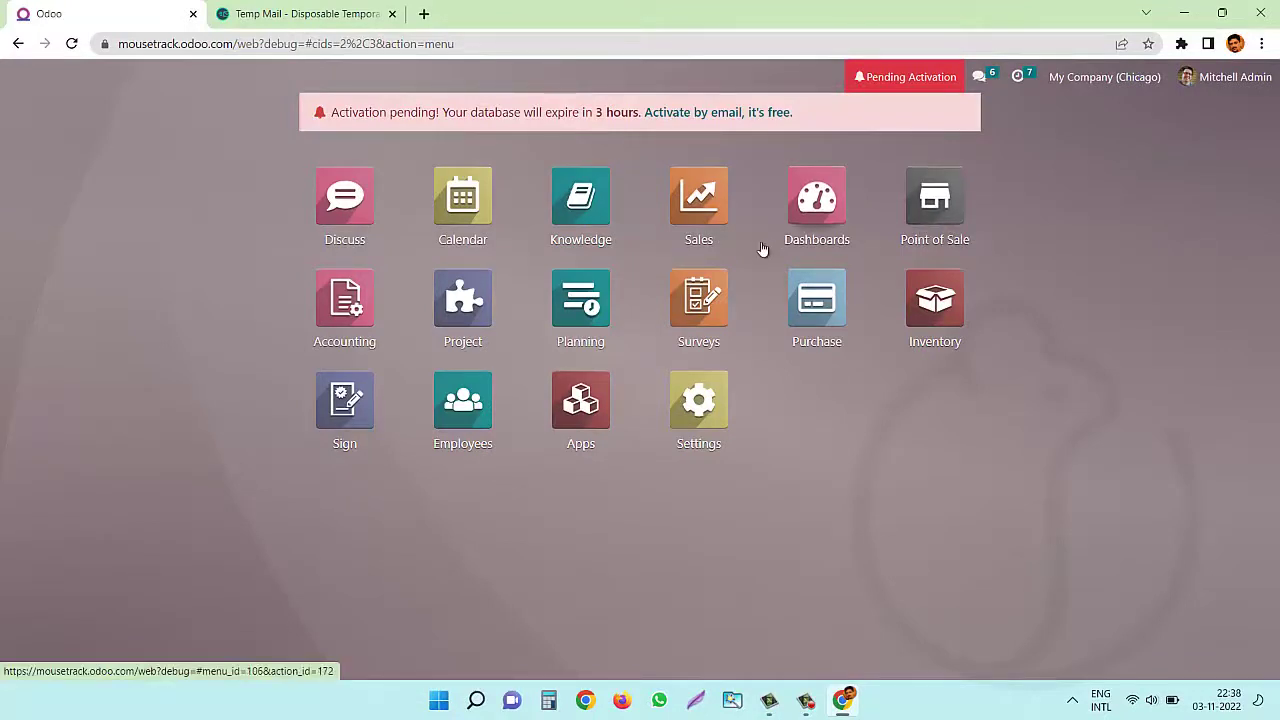
Open the Chart of Accounts from Accounting's Configuration menu
{"action": "left_click", "coordinate": [357, 316]}
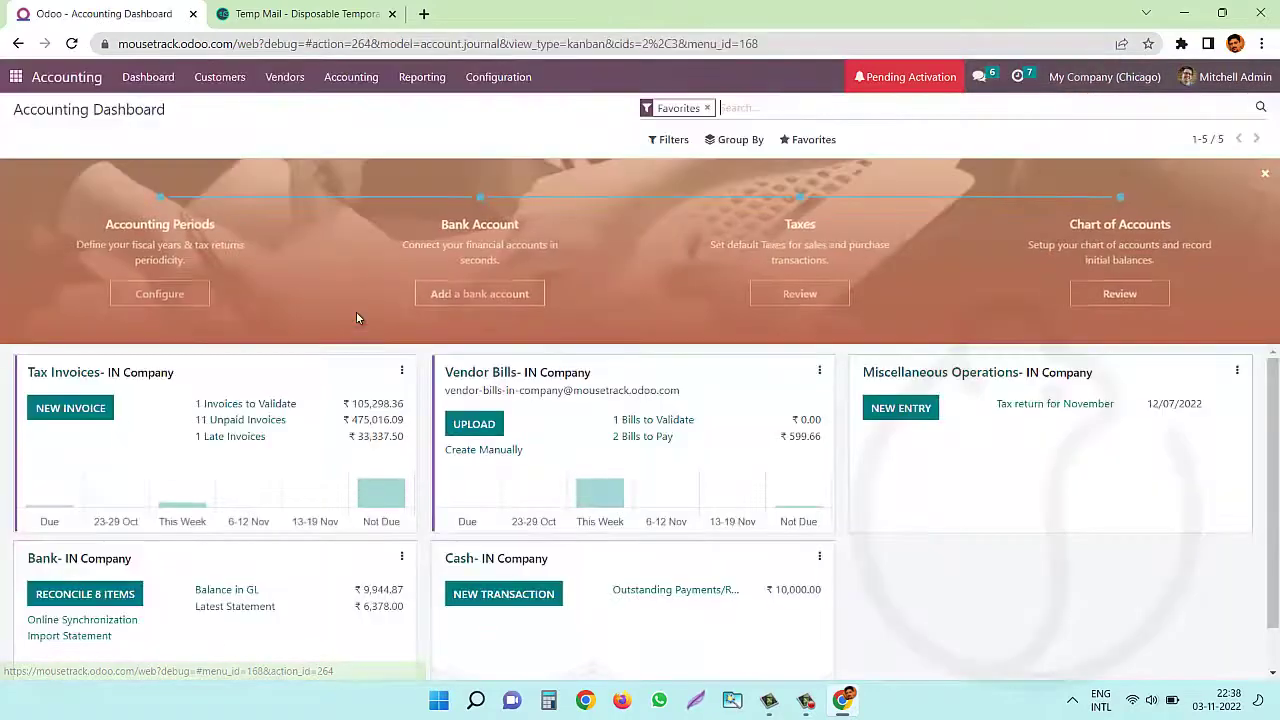
{"action": "left_click", "coordinate": [488, 77]}
{"action": "left_click", "coordinate": [520, 327]}
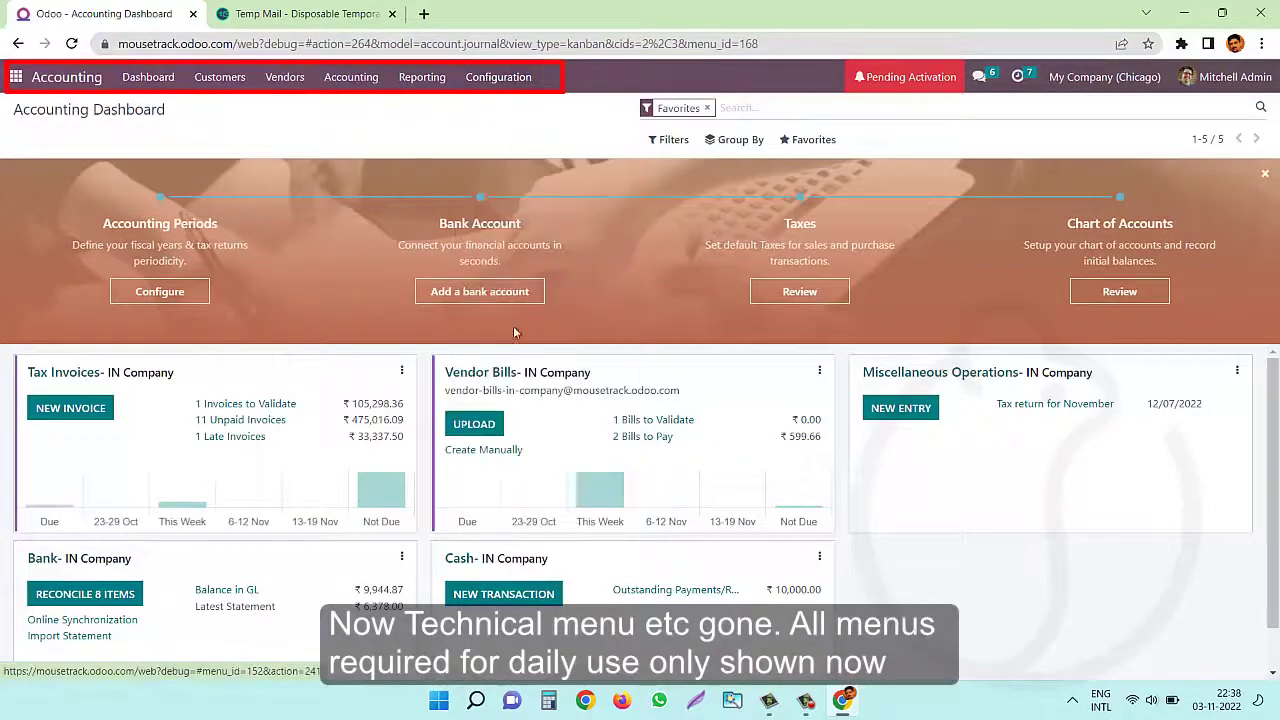
Switch on Allow Reconciliation for the Office Rent expense account
{"action": "scroll", "coordinate": [300, 390], "scroll_direction": "down", "scroll_amount": 10}
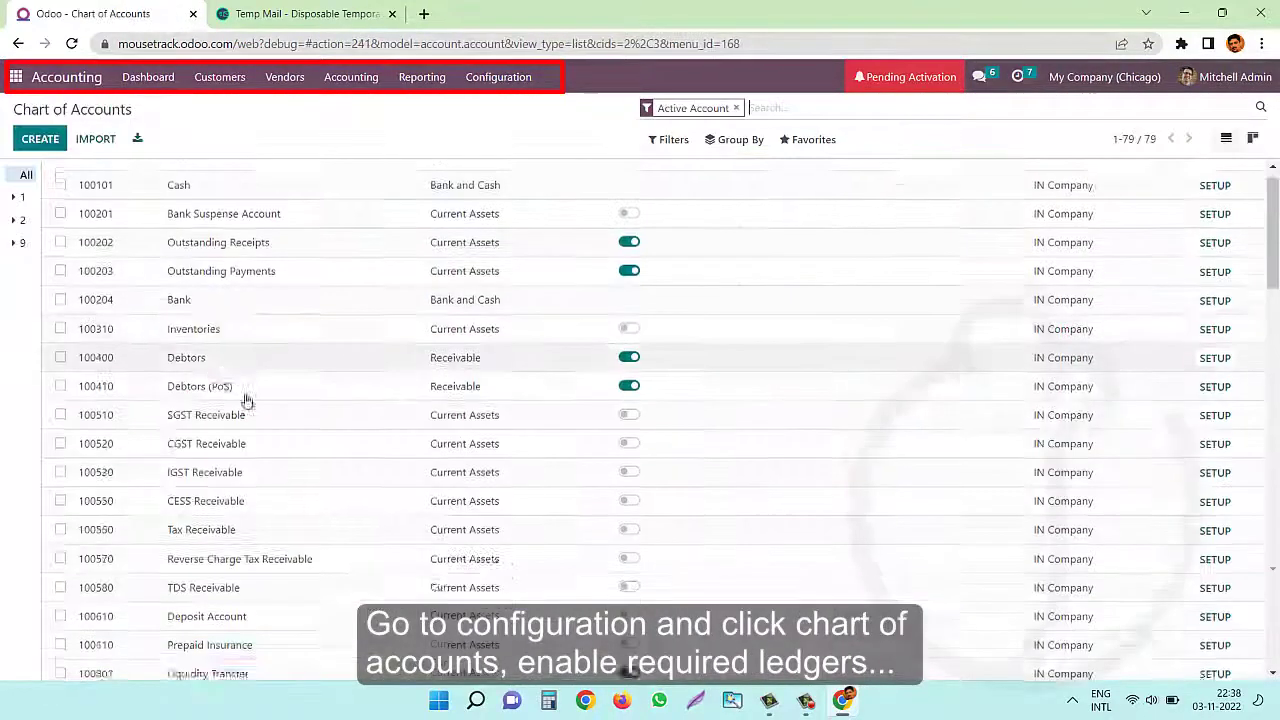
{"action": "scroll", "coordinate": [324, 423], "scroll_direction": "down", "scroll_amount": 7}
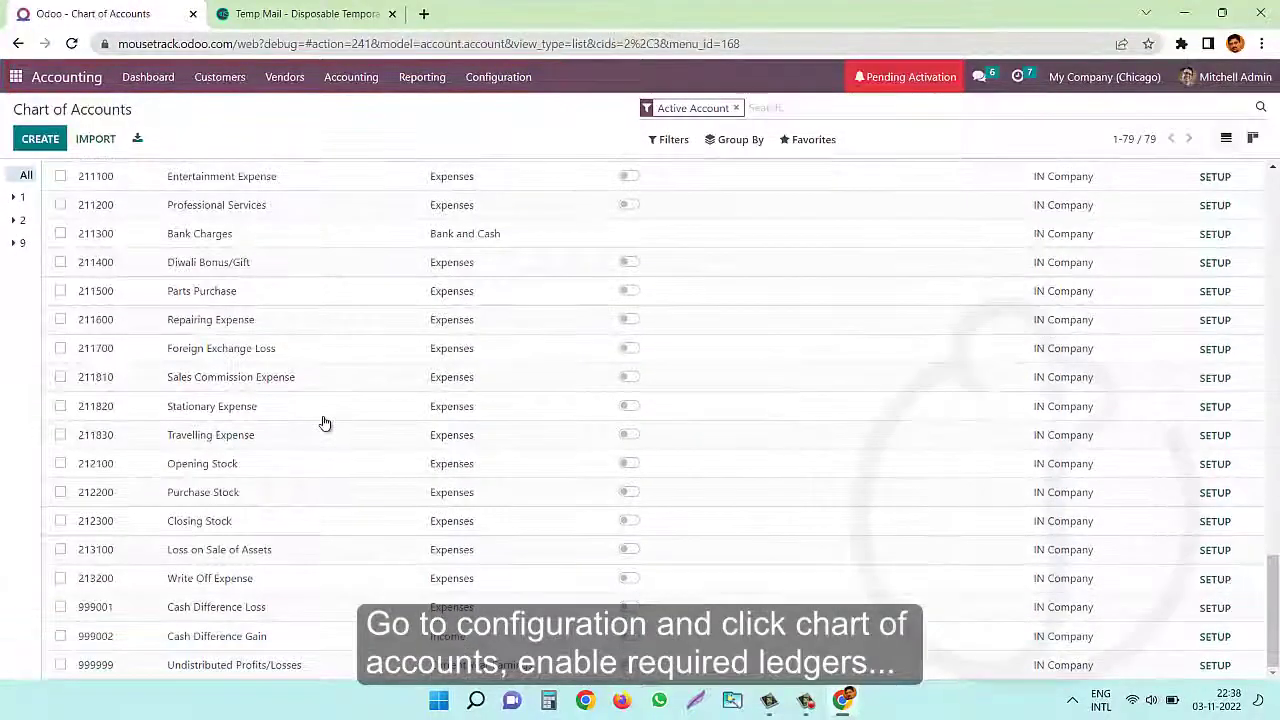
{"action": "scroll", "coordinate": [324, 423], "scroll_direction": "up", "scroll_amount": 8}
{"action": "scroll", "coordinate": [324, 423], "scroll_direction": "down", "scroll_amount": 4}
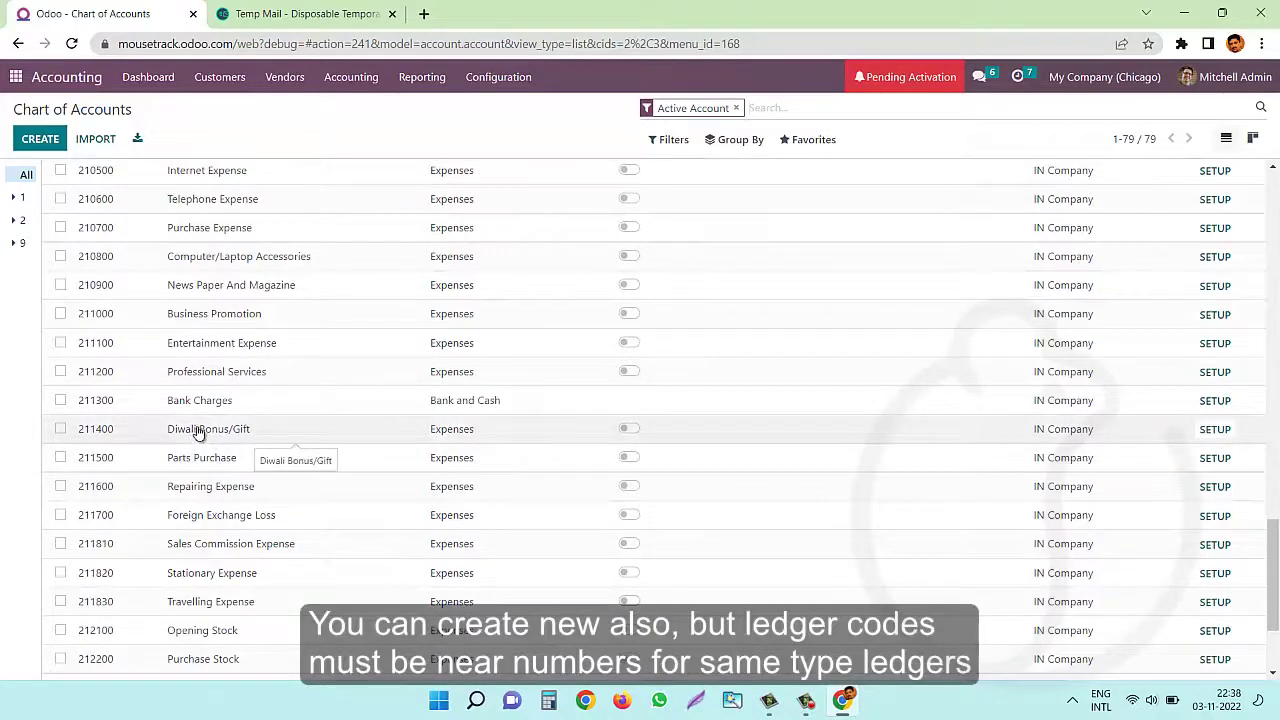
{"action": "scroll", "coordinate": [211, 530], "scroll_direction": "down", "scroll_amount": 3}
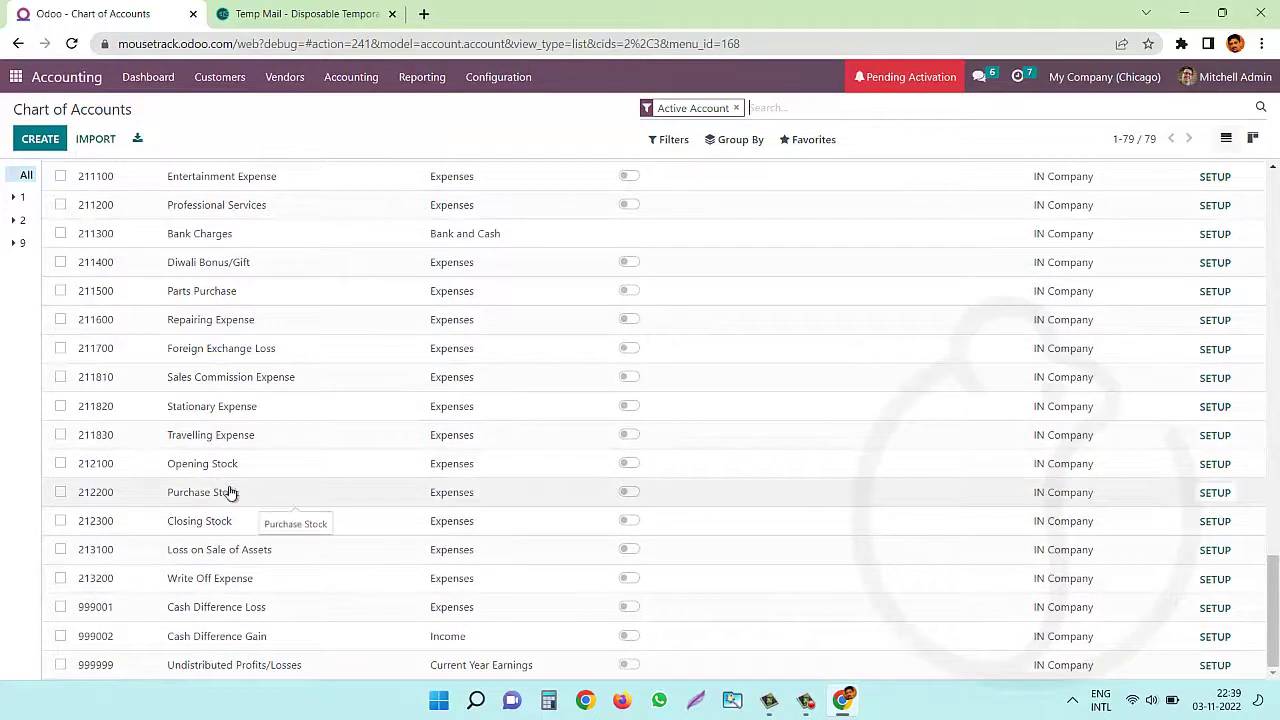
{"action": "scroll", "coordinate": [243, 560], "scroll_direction": "up", "scroll_amount": 2}
{"action": "scroll", "coordinate": [255, 530], "scroll_direction": "up", "scroll_amount": 1}
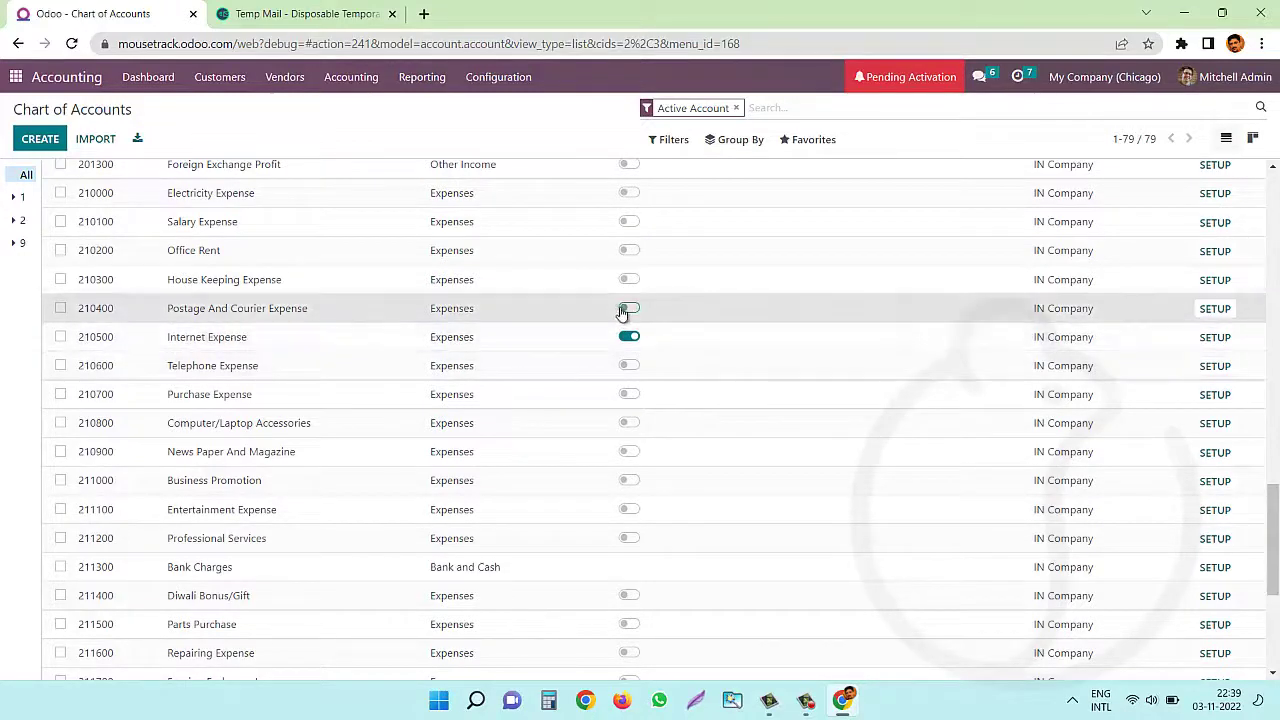
{"action": "left_click", "coordinate": [626, 251]}
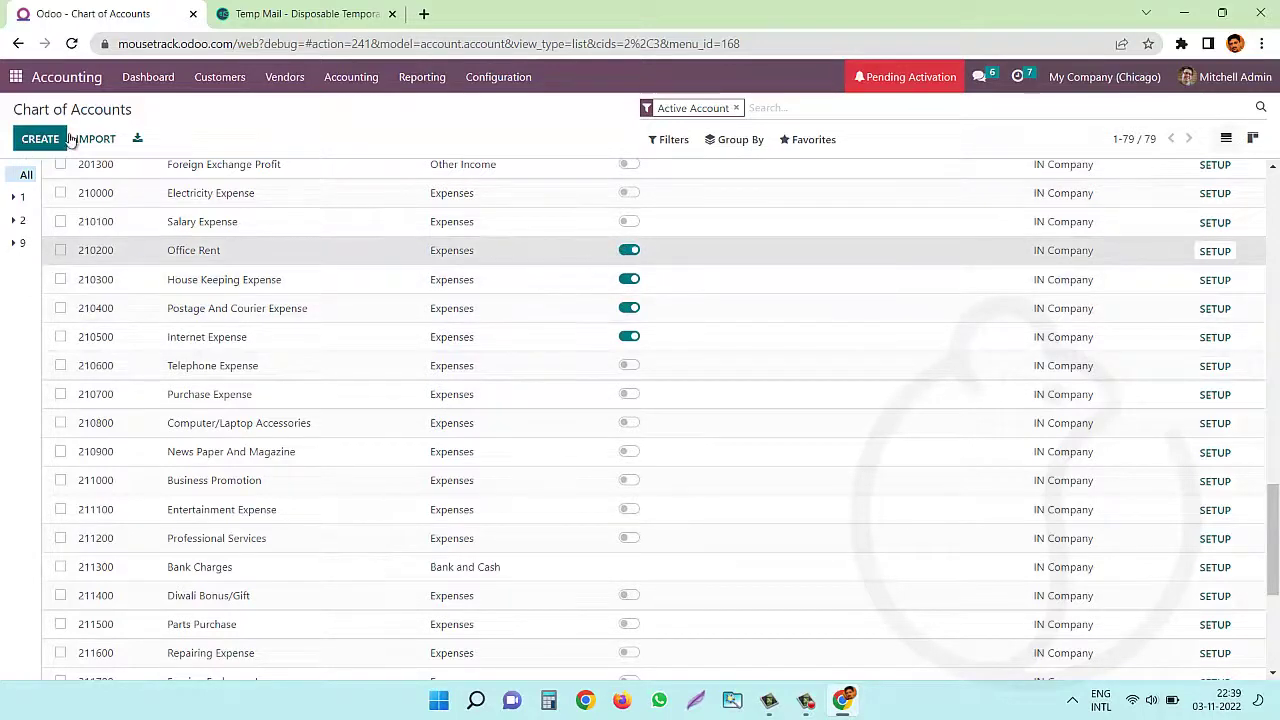
{"action": "left_click", "coordinate": [200, 254]}
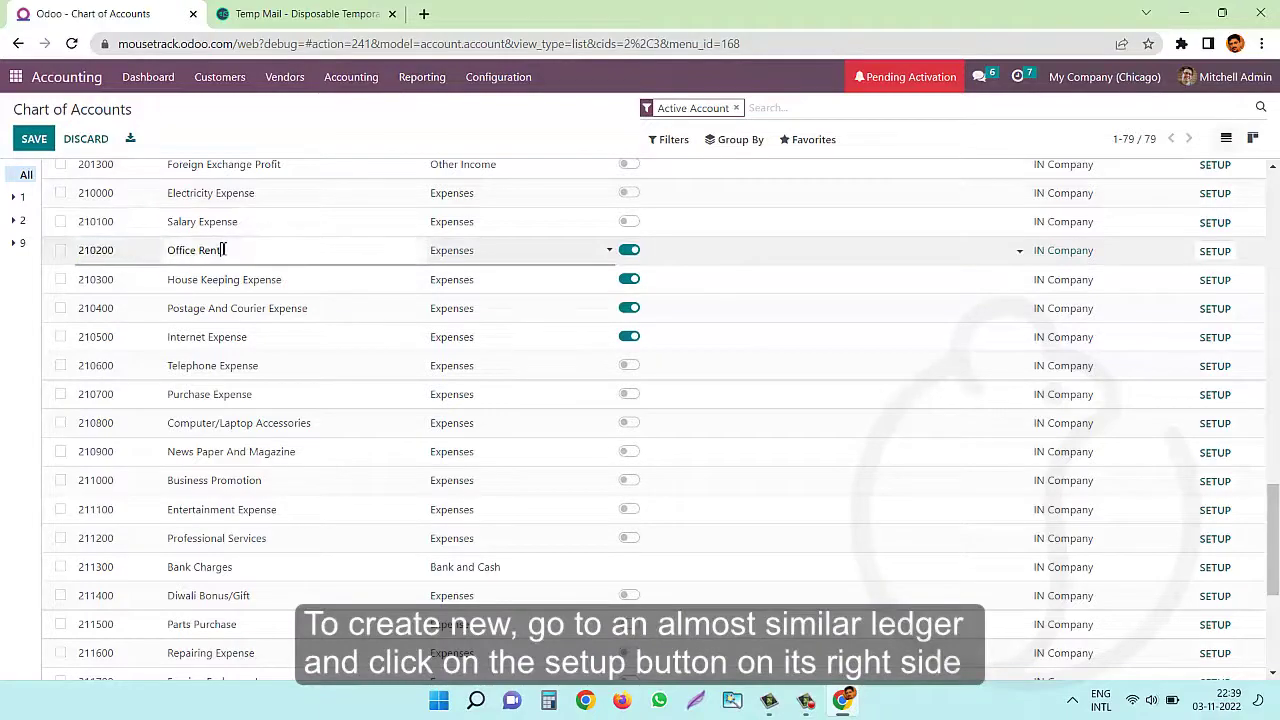
Duplicate the Office Rent account into 210210 Office Rent (copy) and return to the list
{"action": "left_click", "coordinate": [1214, 252]}
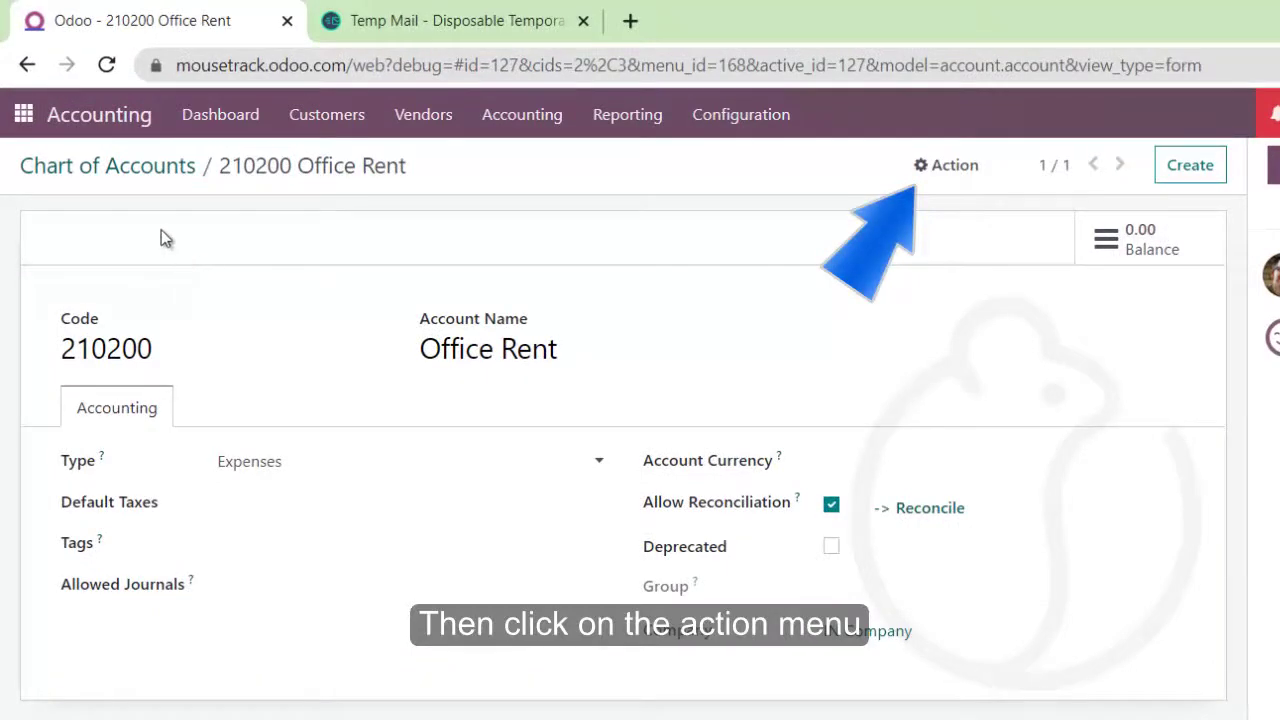
{"action": "left_click", "coordinate": [965, 168]}
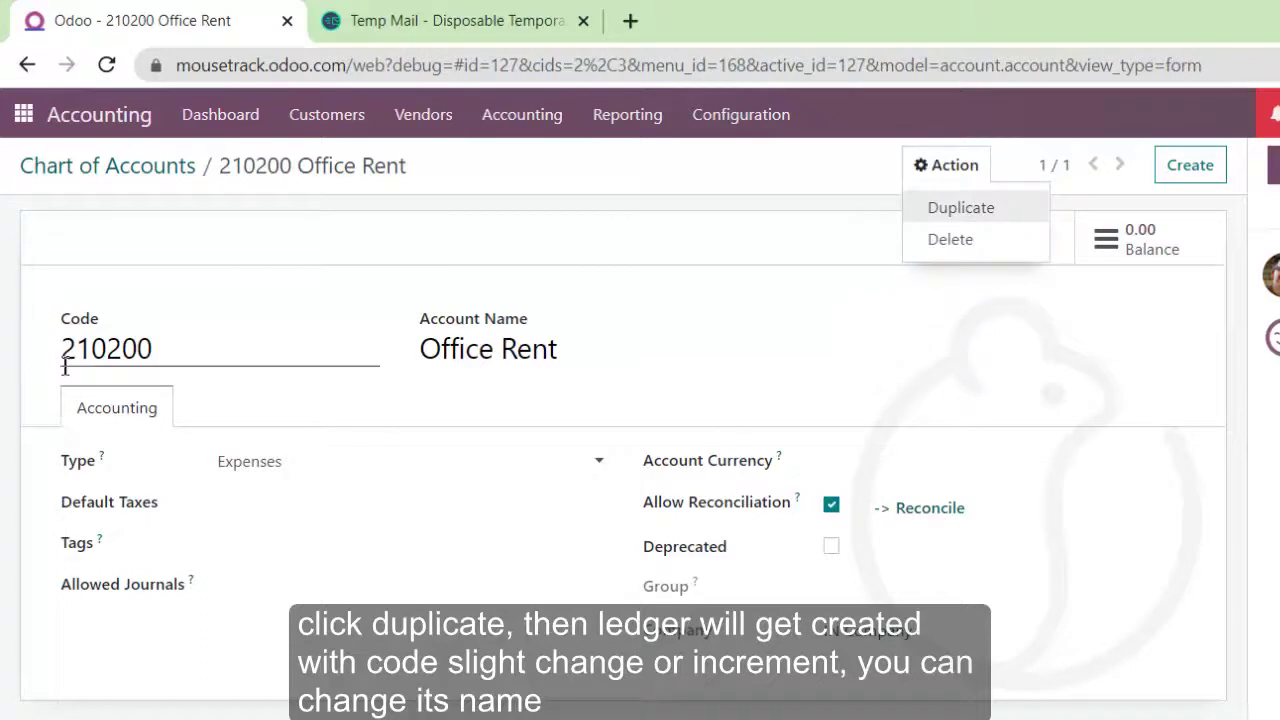
{"action": "left_click", "coordinate": [961, 210]}
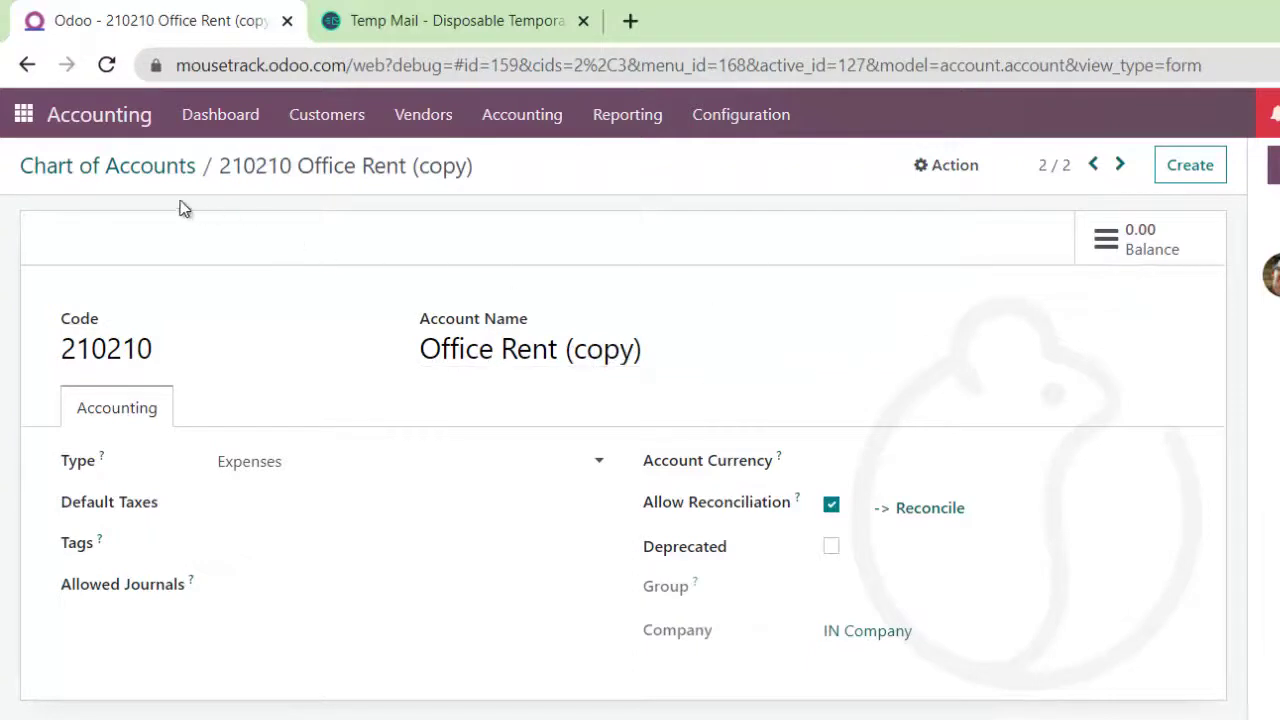
{"action": "left_click", "coordinate": [1185, 177]}
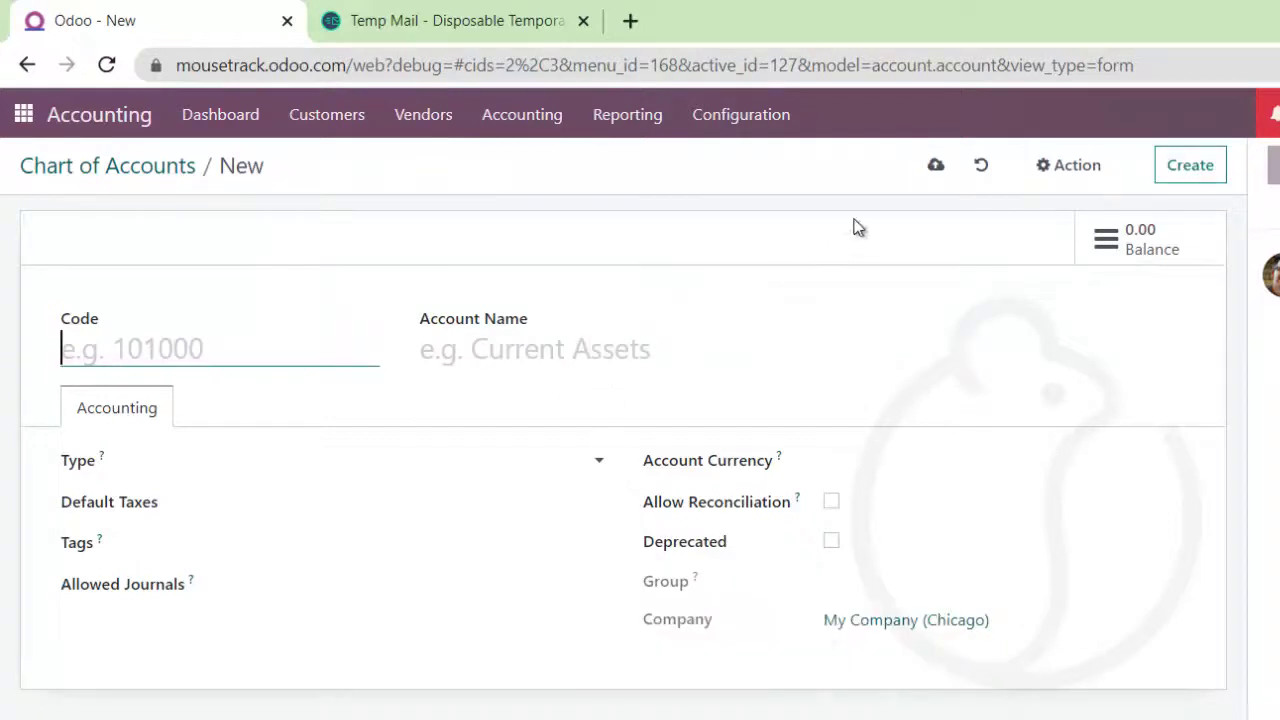
{"action": "left_click", "coordinate": [103, 167]}
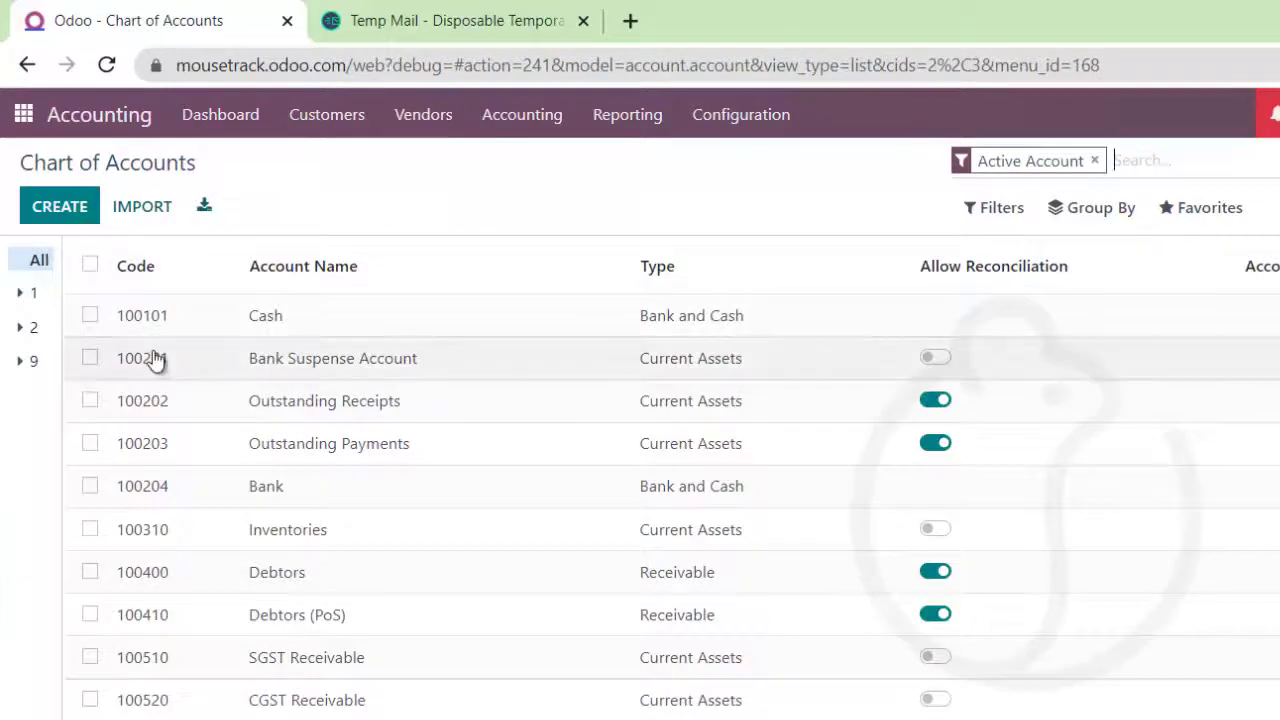
{"action": "scroll", "coordinate": [134, 668], "scroll_direction": "down", "scroll_amount": 5}
{"action": "scroll", "coordinate": [140, 662], "scroll_direction": "down", "scroll_amount": 10}
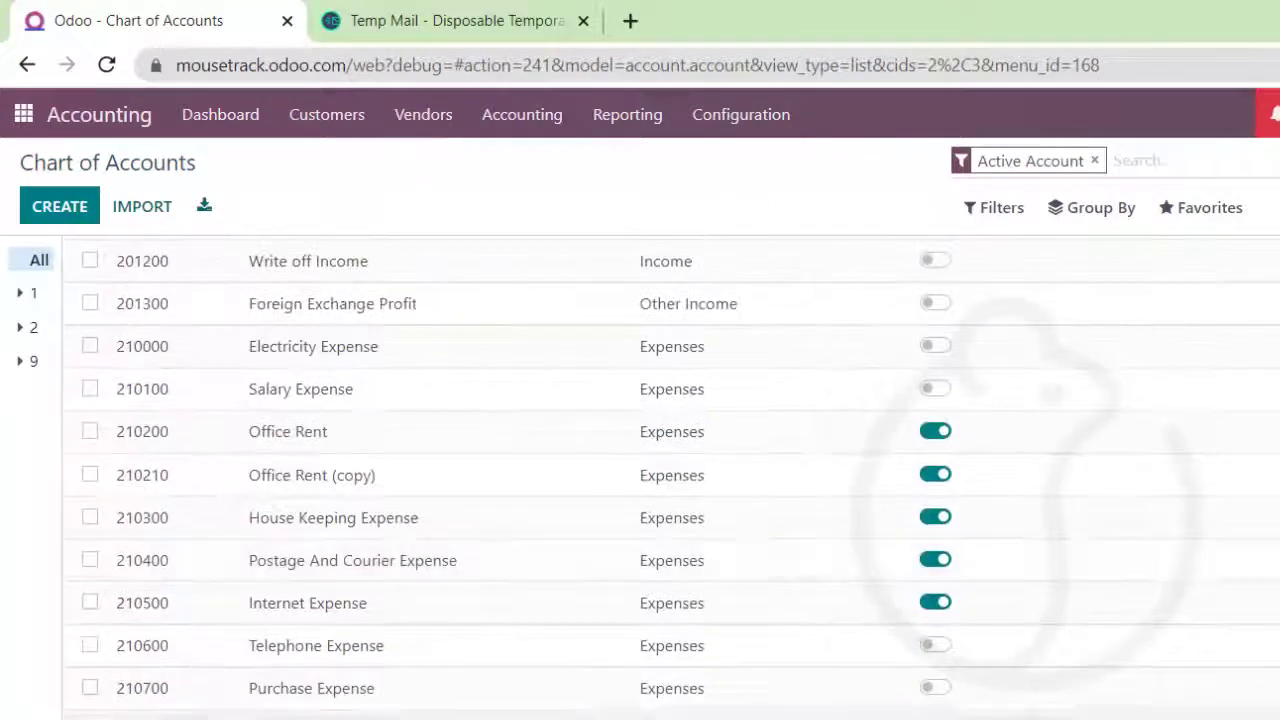